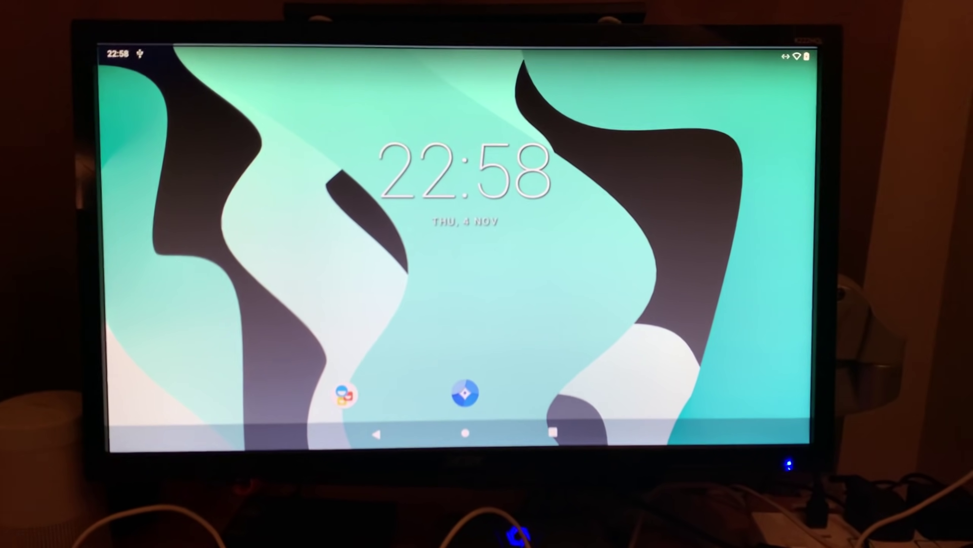
Launch the VolksPC Linux desktop from the Desktop app in Android's app list
click(464, 460)
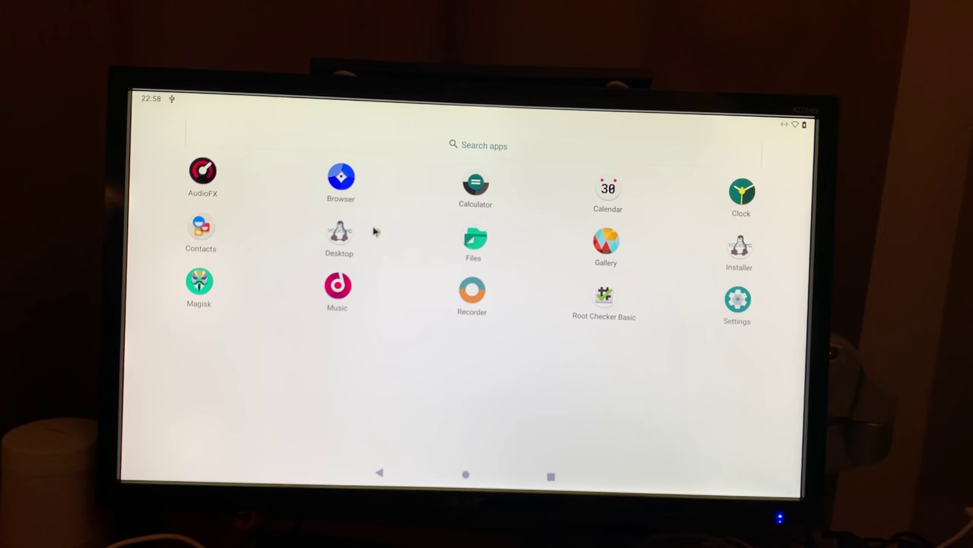
click(342, 232)
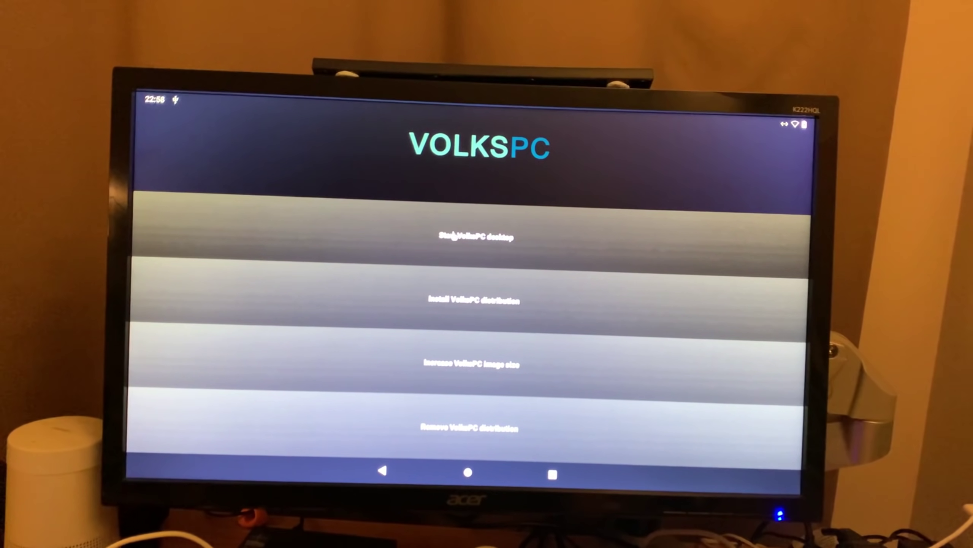
click(460, 234)
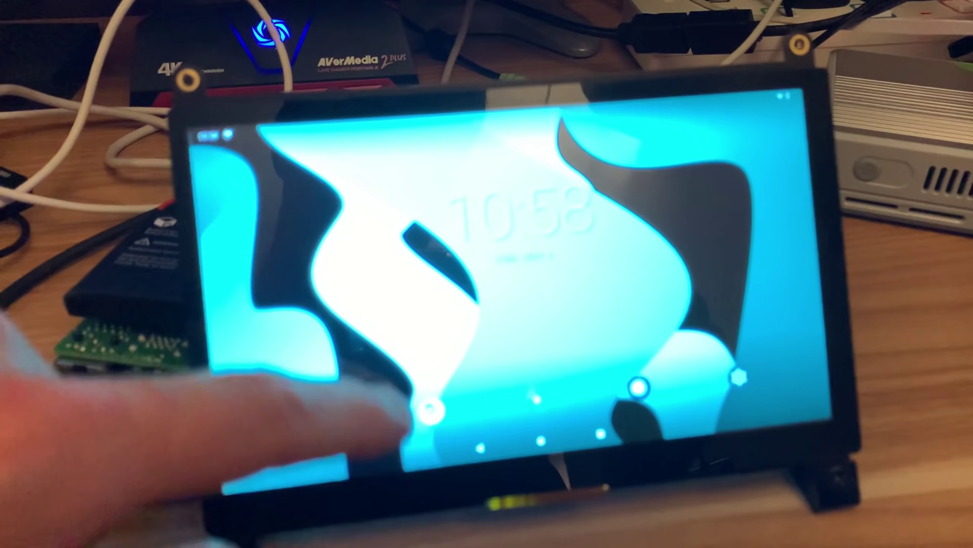
Expand the notification shade on the small touchscreen to view the quick settings
click(465, 385)
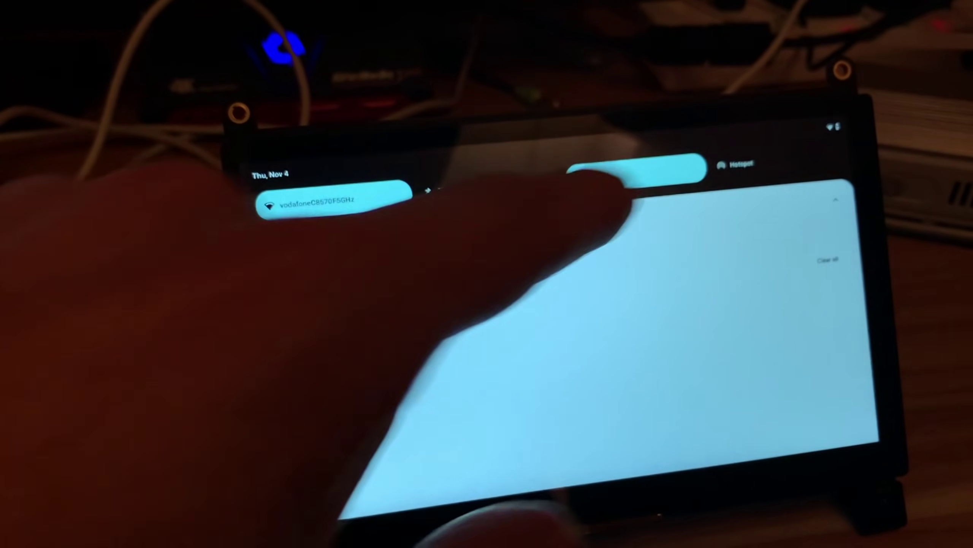
drag(613, 184, 633, 269)
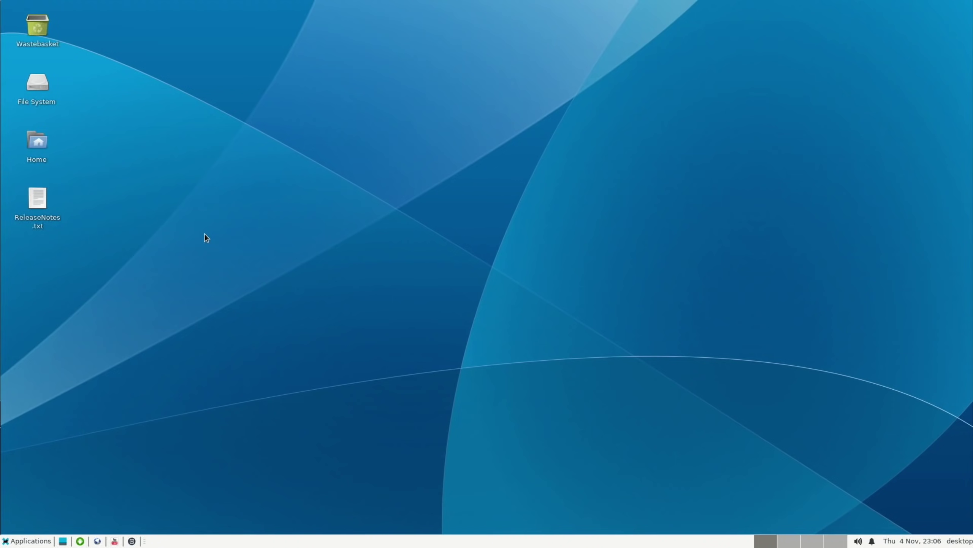
Open the Home folder and the ReleaseNotes.txt file from the Linux desktop
double_click(46, 149)
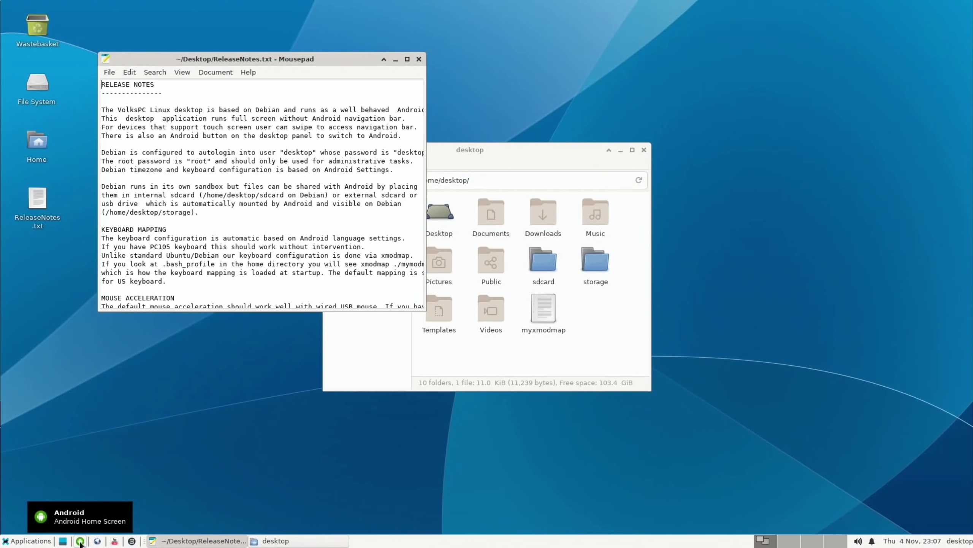
Switch to the Android home screen and browse the recent apps as far as Root Checker Basic
click(217, 530)
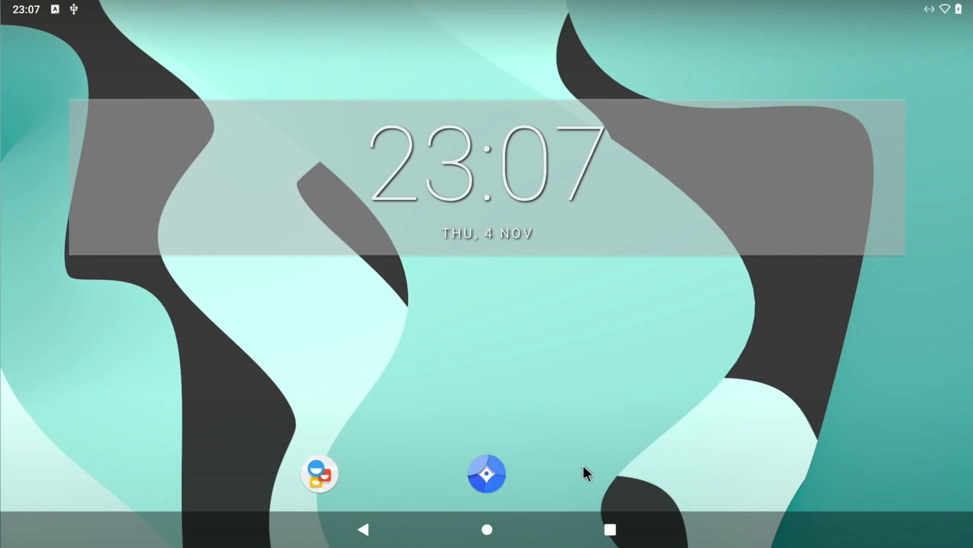
click(610, 529)
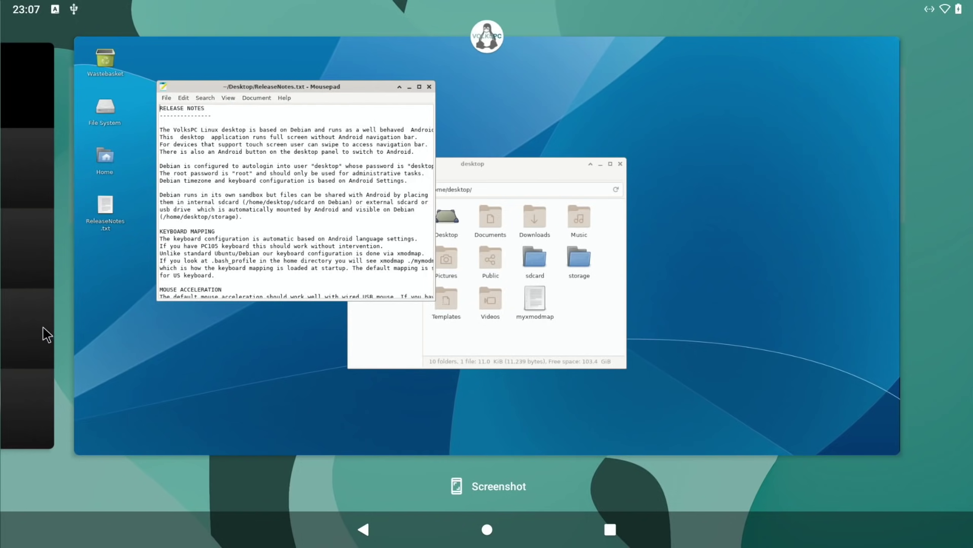
drag(42, 327, 554, 309)
drag(233, 297, 666, 276)
drag(326, 280, 721, 265)
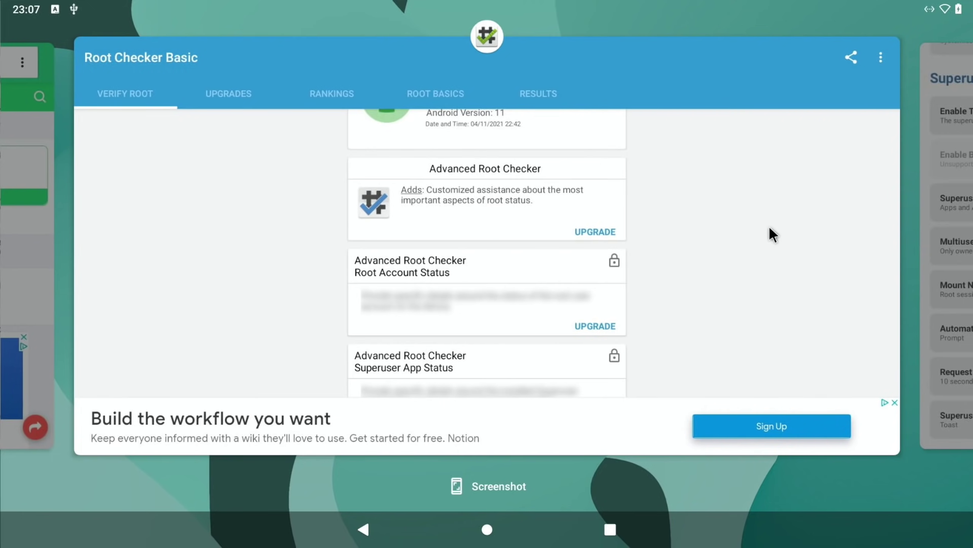
click(486, 529)
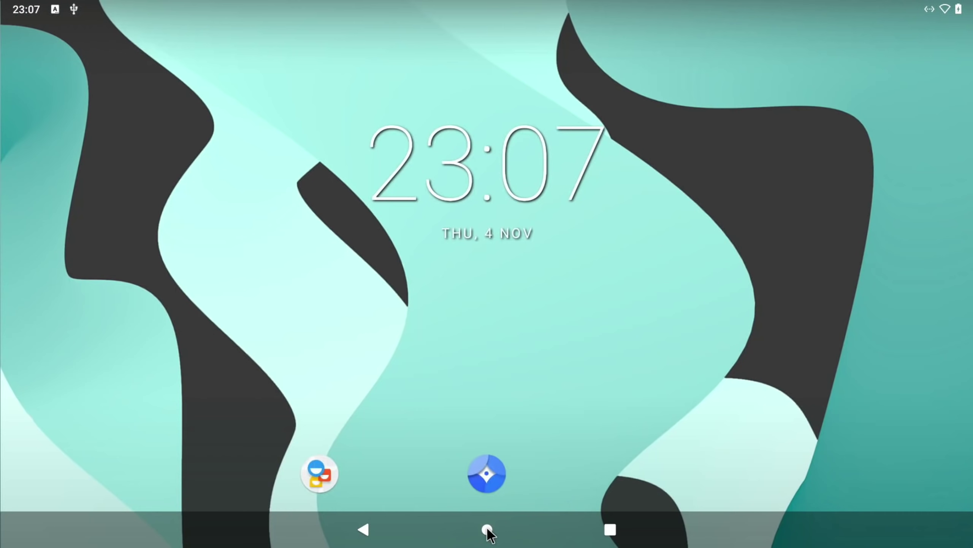
Open Root Checker Basic from the Android app list and verify the device's root access
click(486, 529)
key(super)
drag(544, 441, 600, 117)
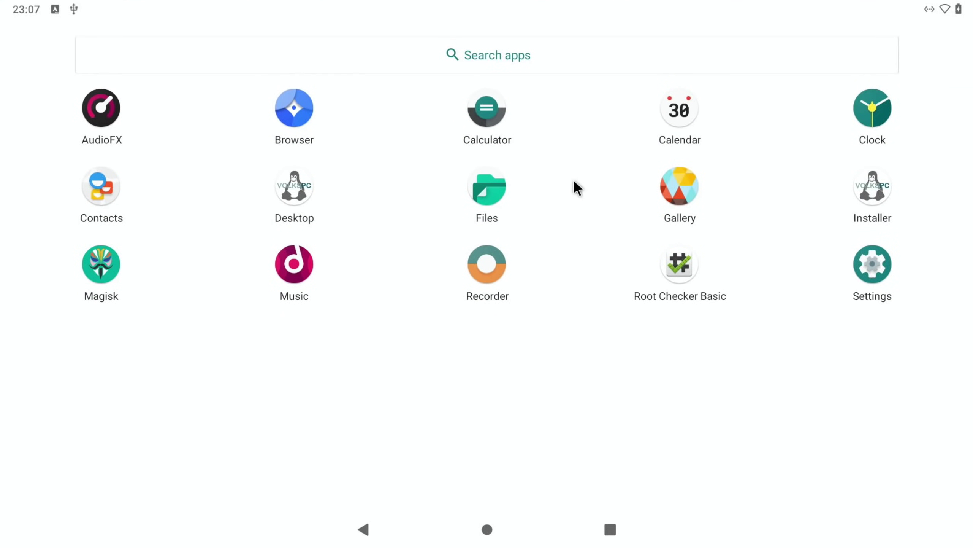
click(682, 268)
click(615, 212)
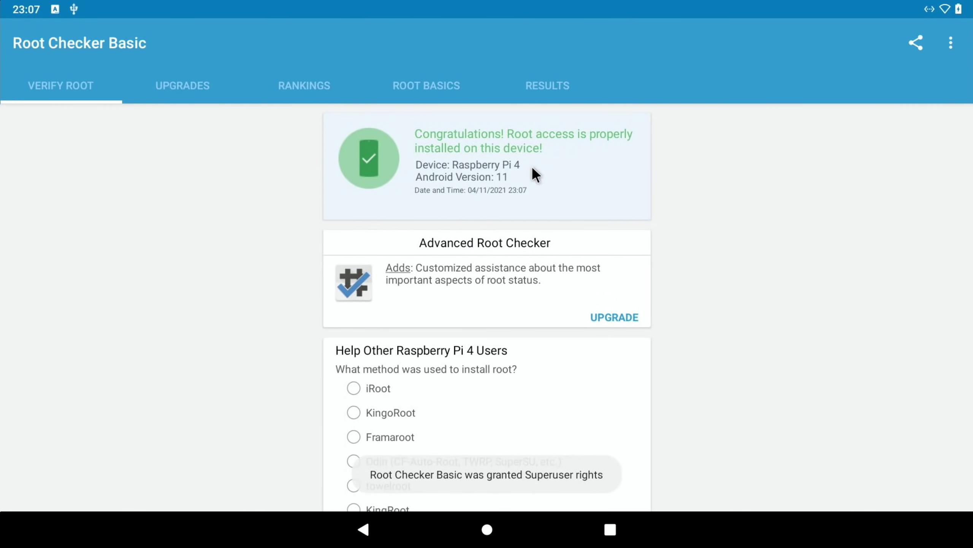
Leave Root Checker Basic and switch back to the running VolksPC desktop from the recent apps
click(490, 530)
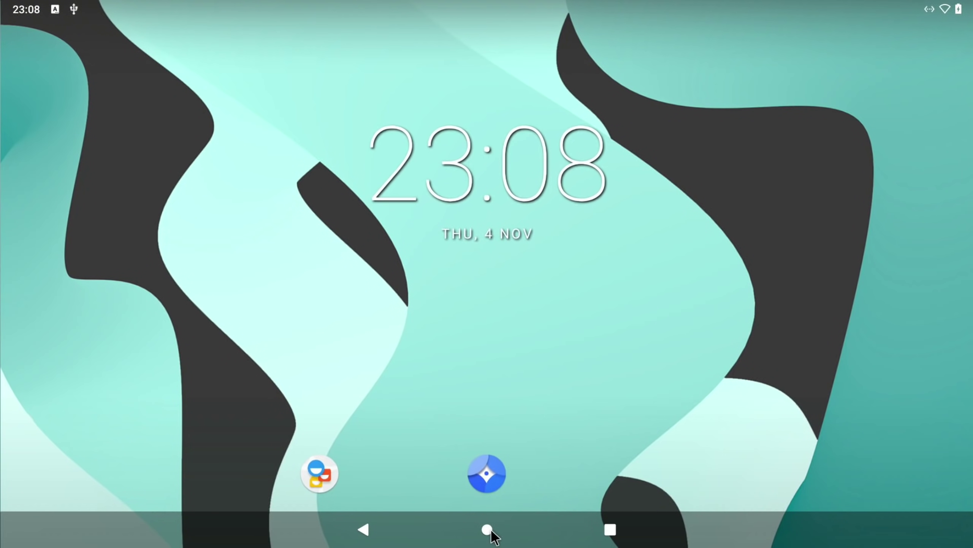
click(610, 529)
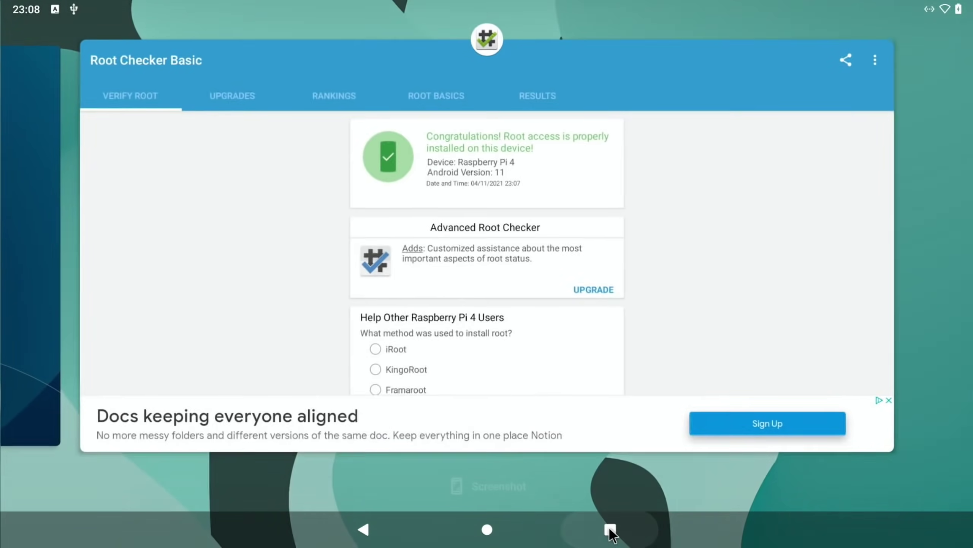
drag(699, 369, 951, 338)
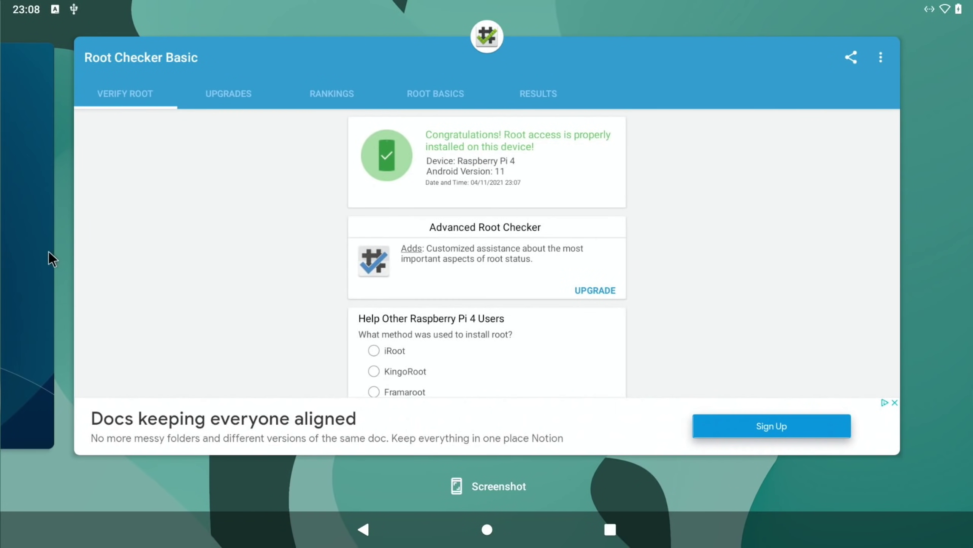
click(33, 261)
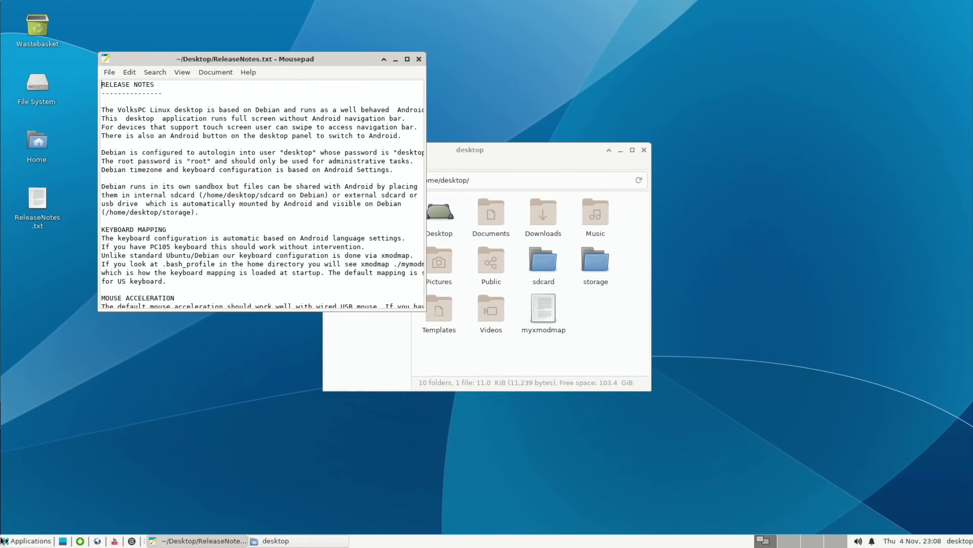
Open a Terminal Emulator and run the command sudo apt install neofetch
click(22, 541)
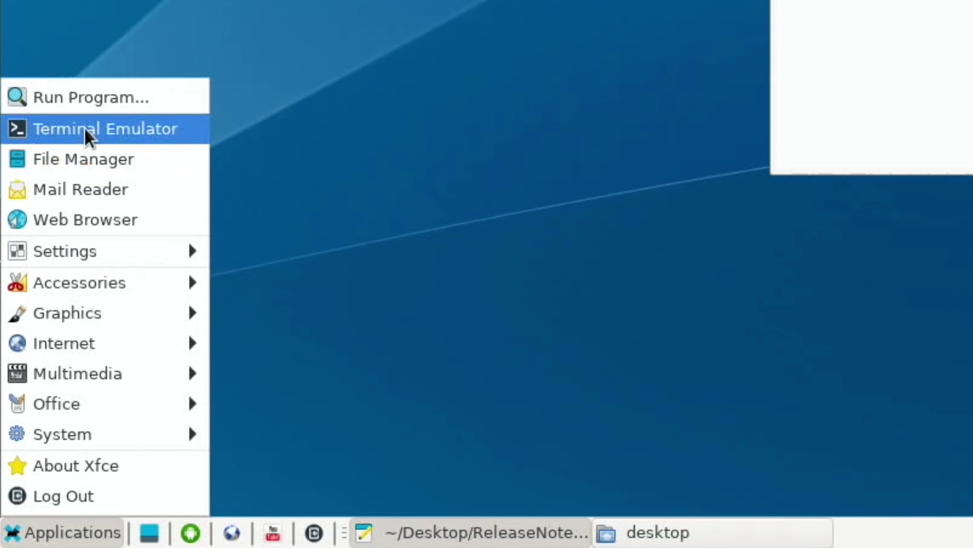
click(86, 130)
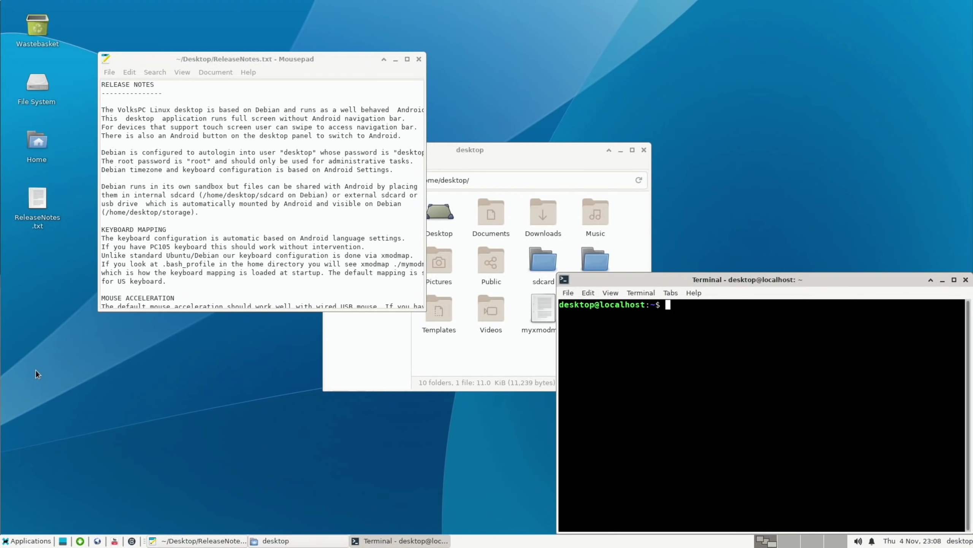
text(sudo apt install neof)
text(etch)
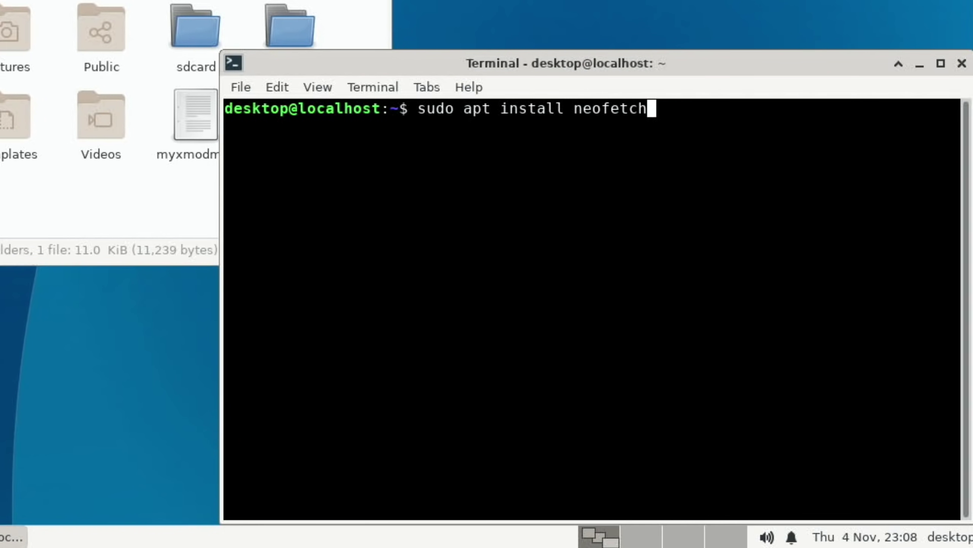
key(Return)
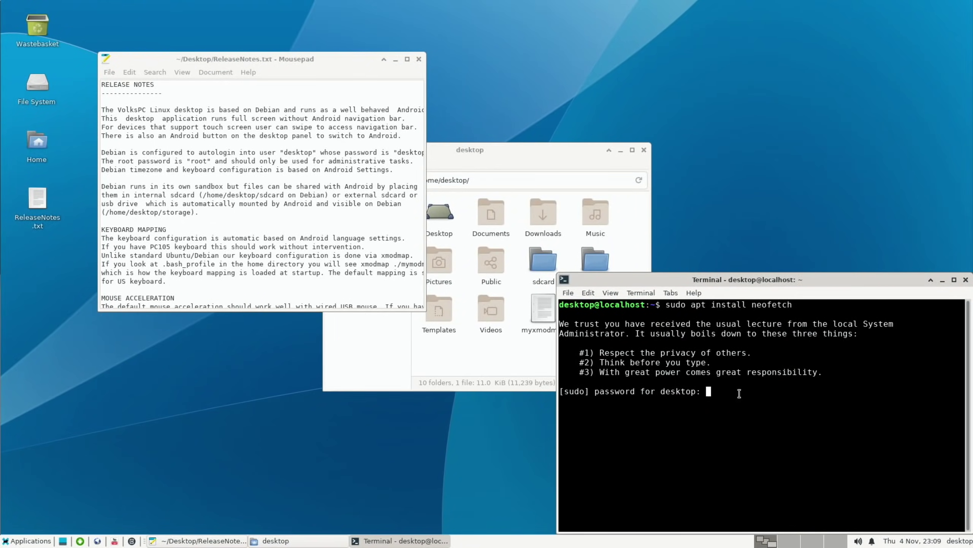
Enter the sudo password for the desktop account and agree to continue the neofetch installation
key(Return)
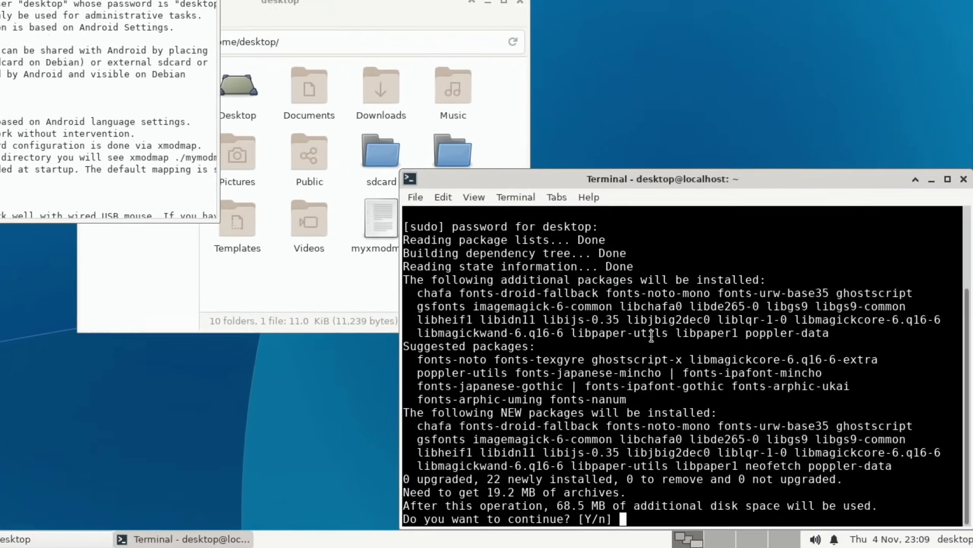
text(y)
key(Return)
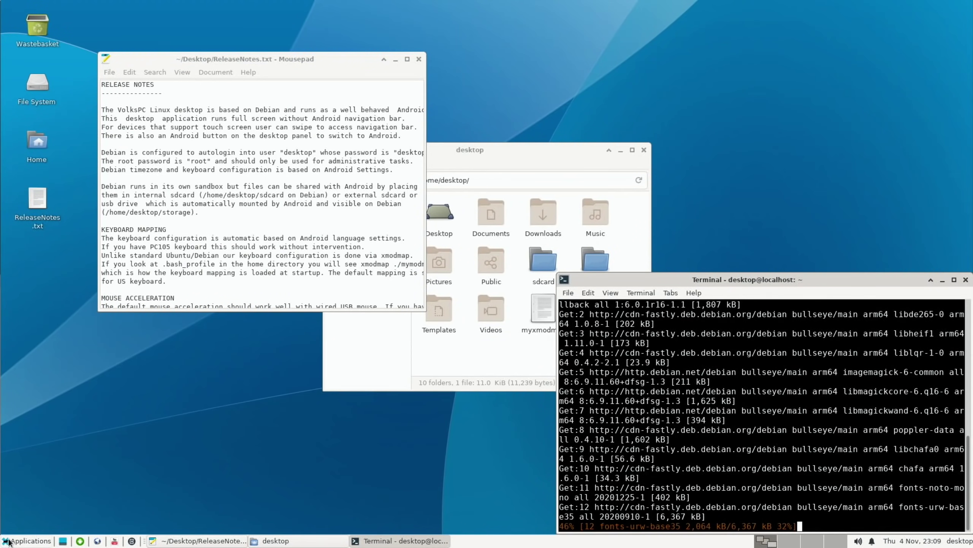
Switch to the Android home screen and return to the VolksPC desktop while neofetch installs
click(80, 540)
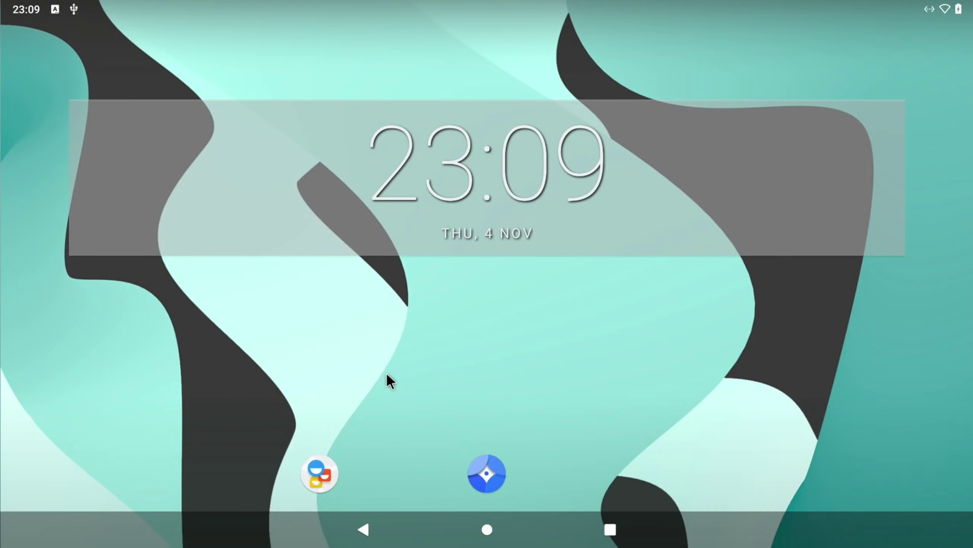
click(607, 528)
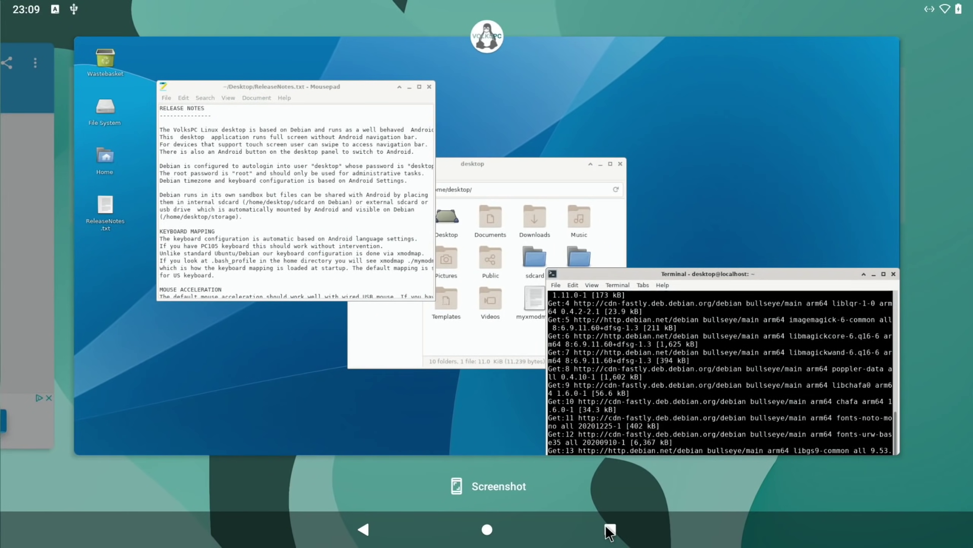
click(656, 415)
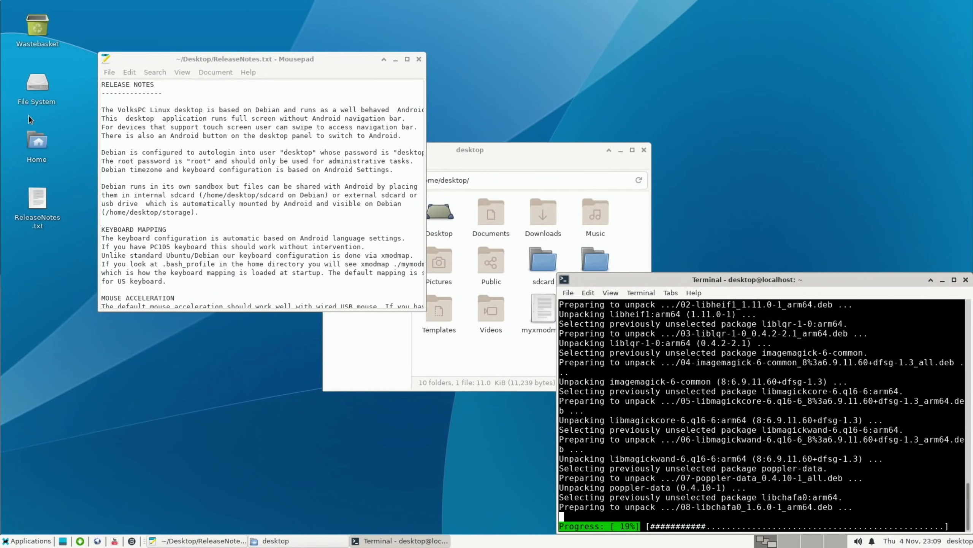
Open the Web Browser on the Linux desktop and search for hotukdeals
click(33, 541)
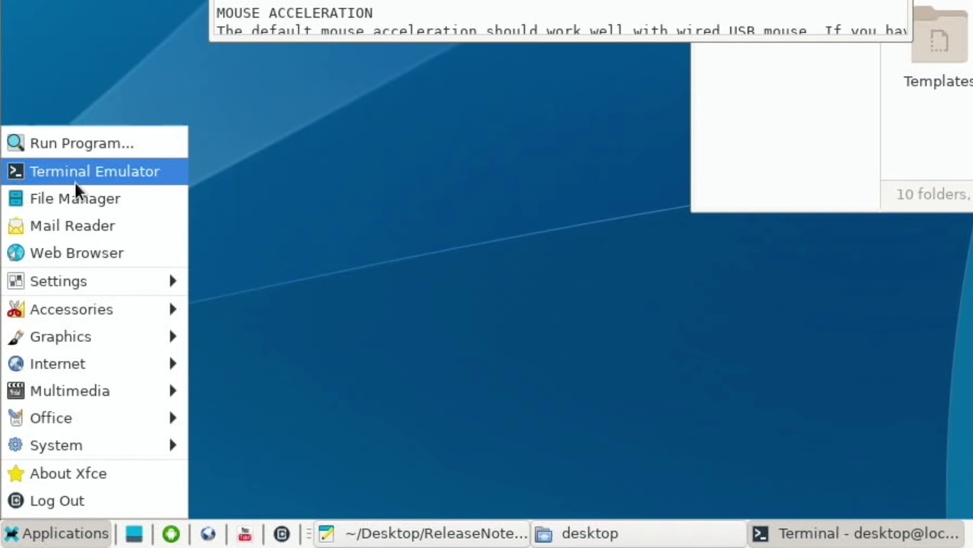
click(83, 254)
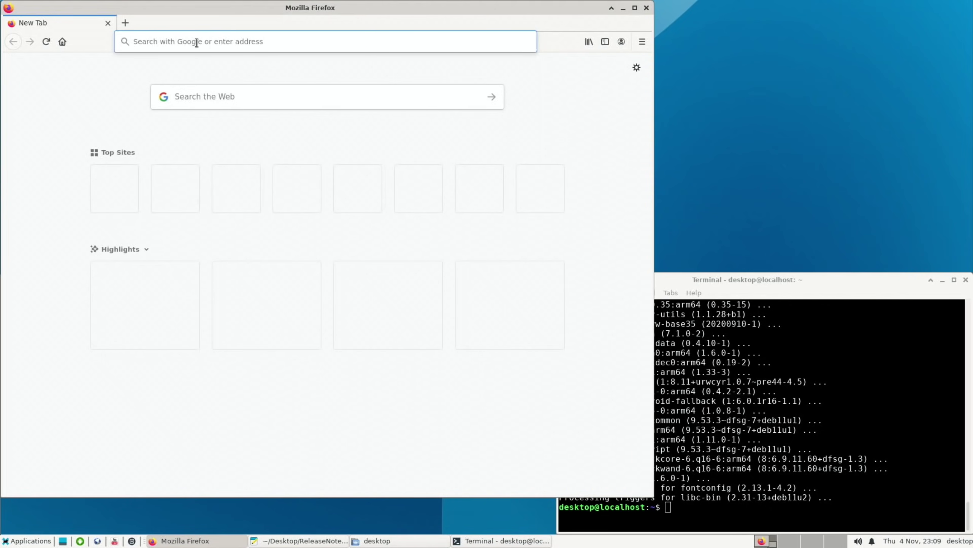
text(h)
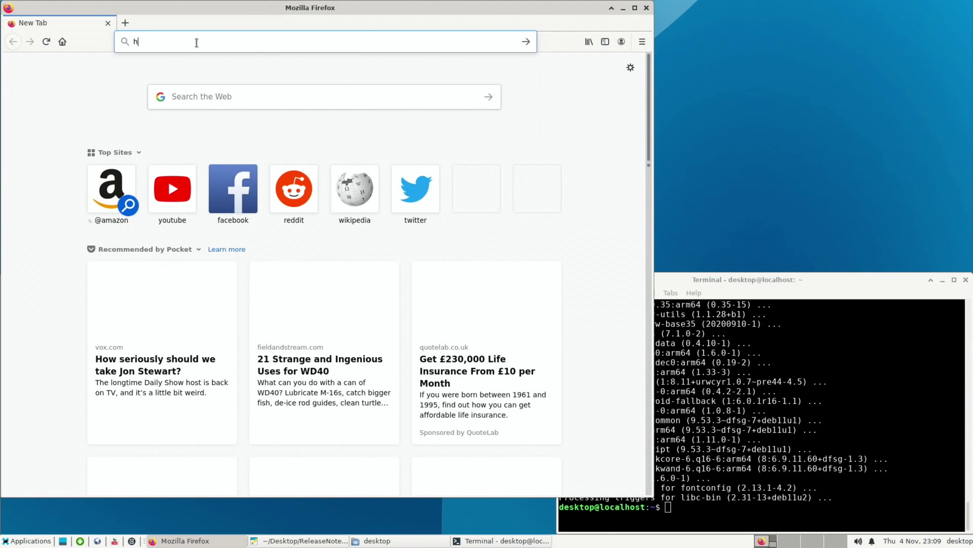
text(otukdeal)
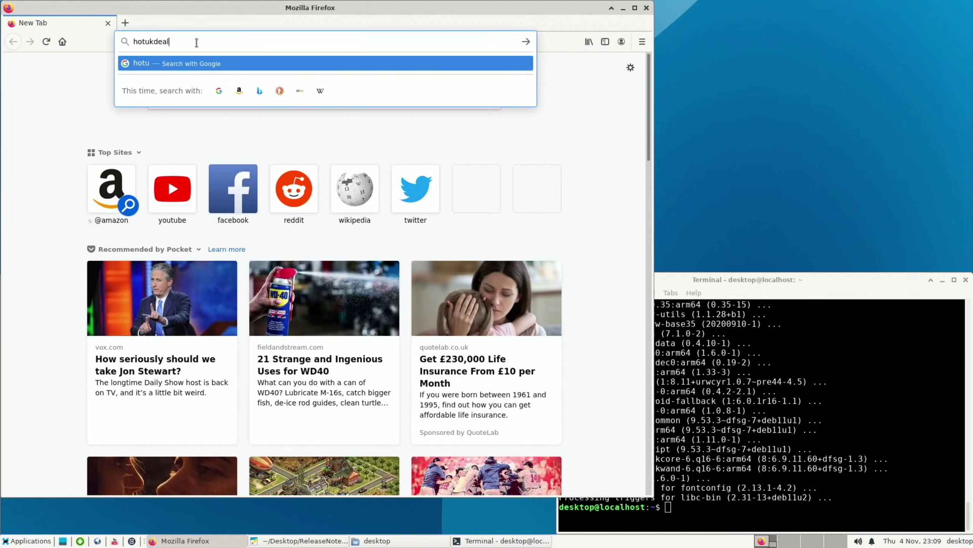
text(s)
key(Return)
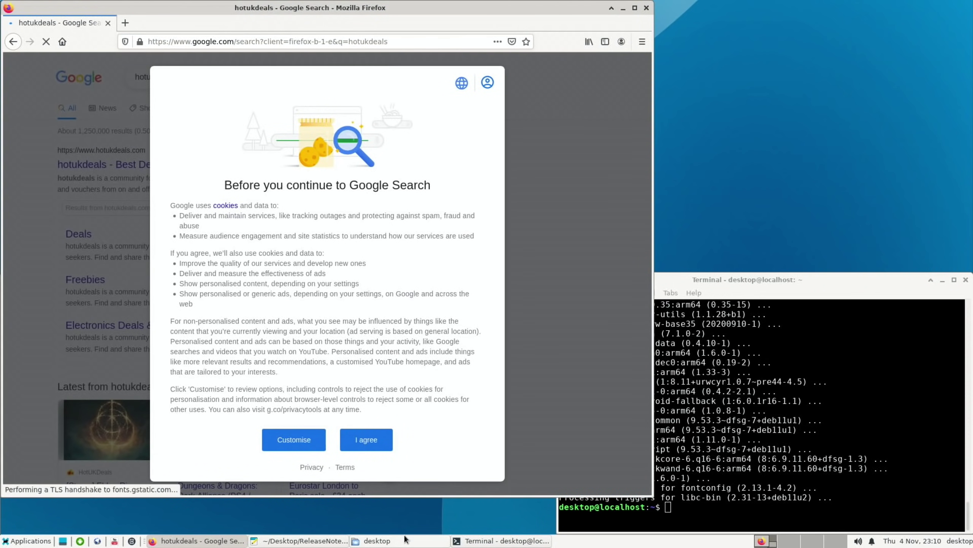
Agree to Google's cookie terms and open the main hotukdeals website from the search results
click(372, 451)
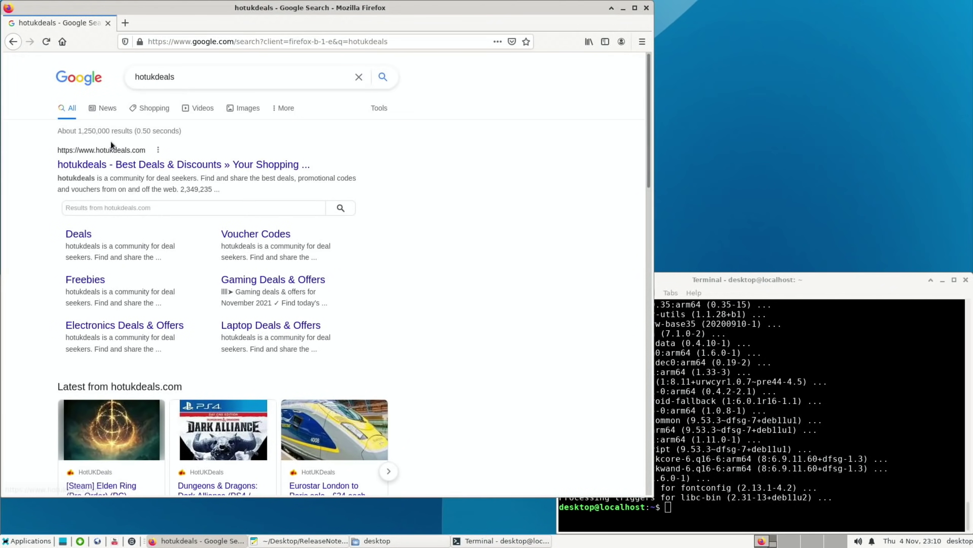
click(115, 165)
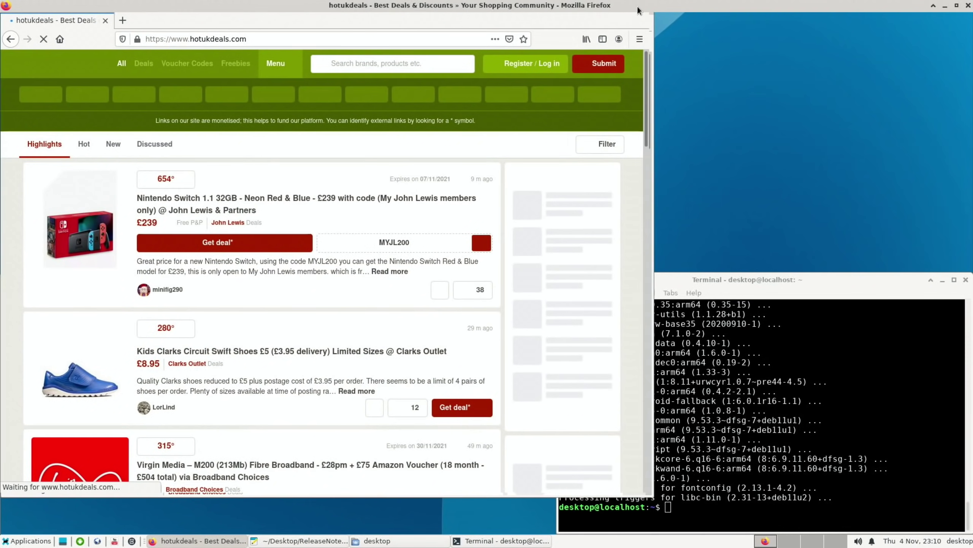
Maximize the browser window and accept all hotukdeals cookies to look through the highlighted deals
click(636, 8)
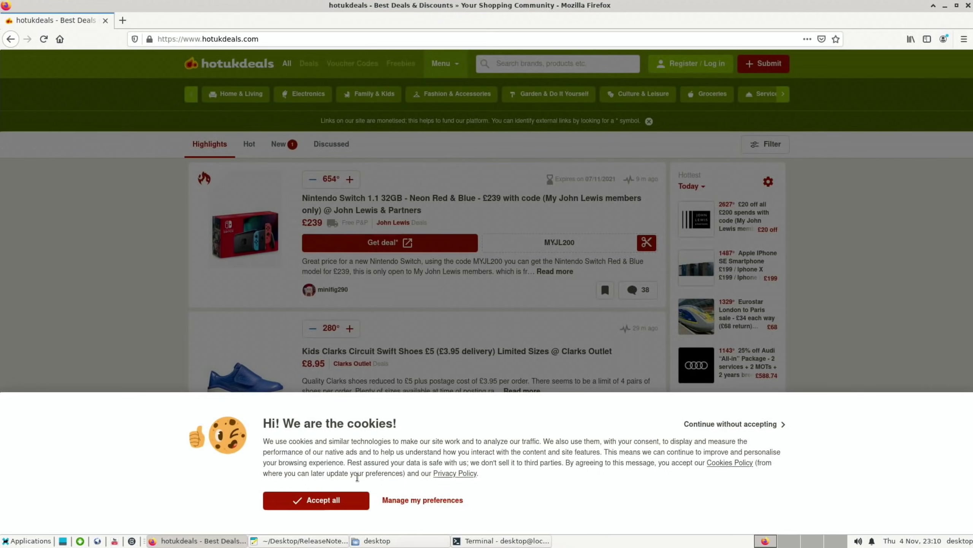
click(336, 500)
scroll(45, 311, down, 2)
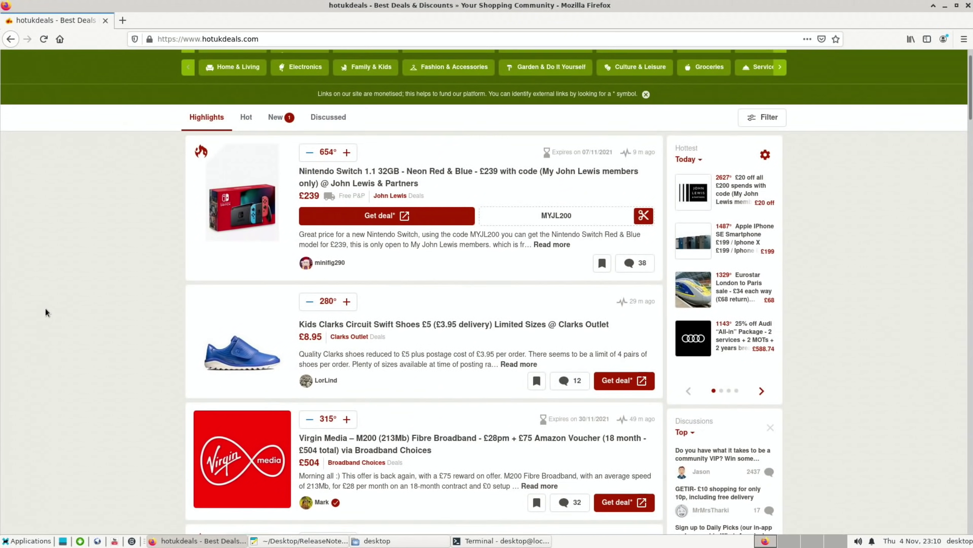
scroll(45, 311, down, 5)
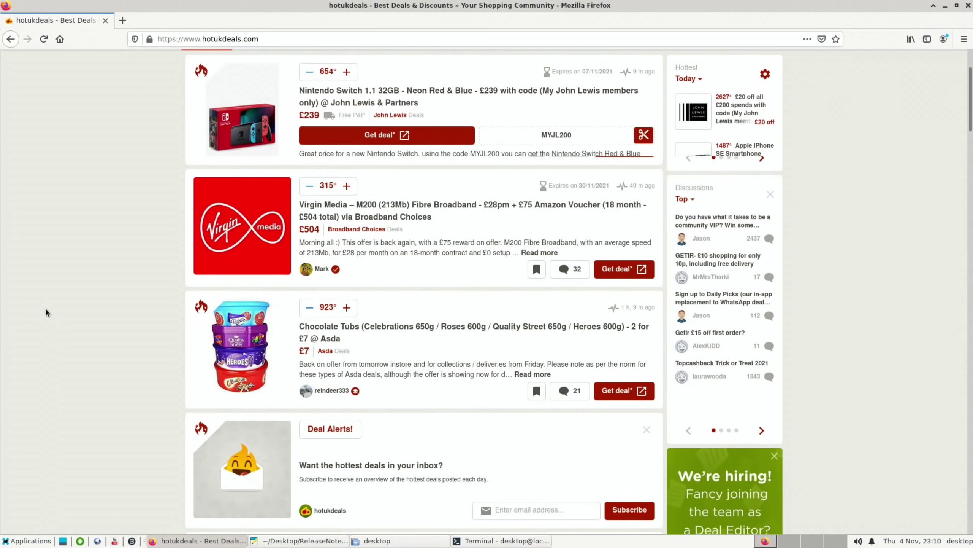
Return to the start of the hotukdeals page and close the web browser
scroll(45, 310, up, 8)
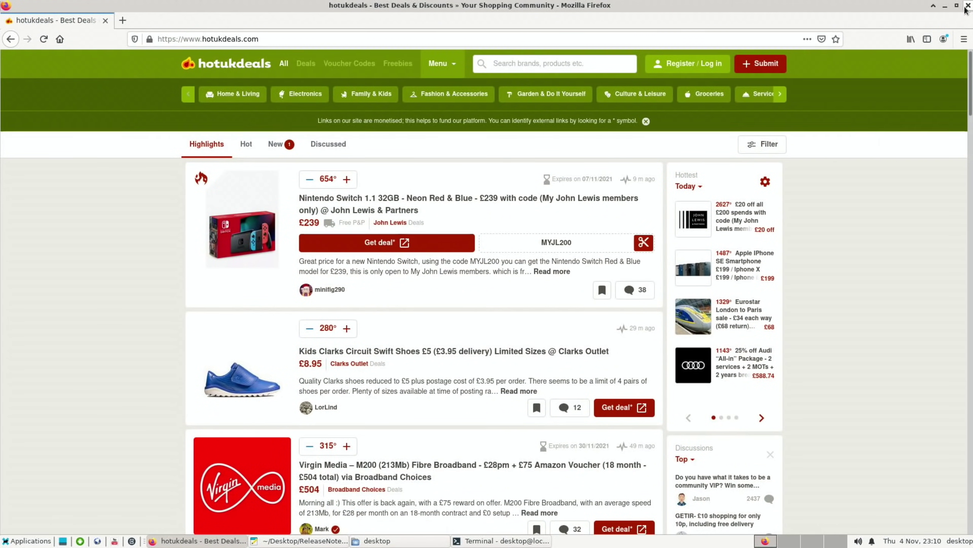
click(966, 6)
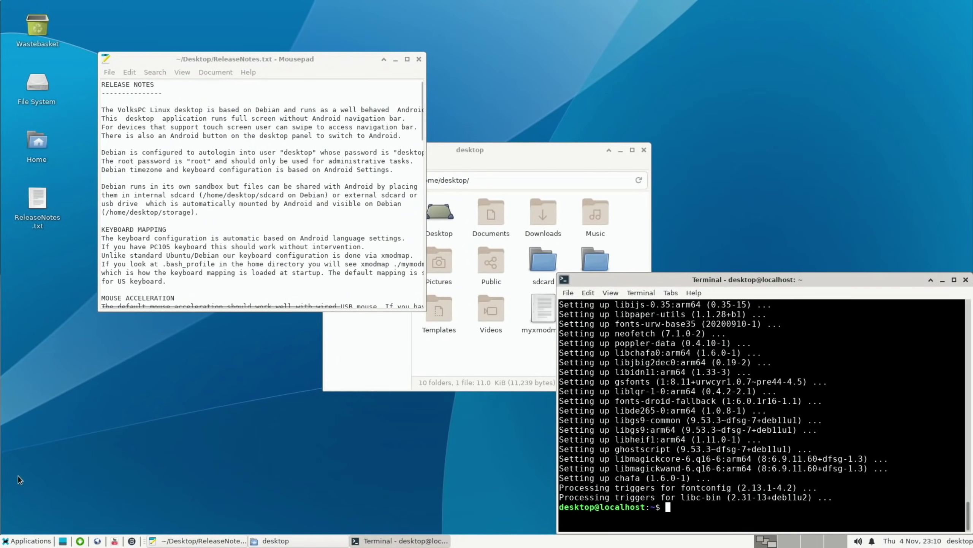
Look through the installed Linux programs in the Accessories, Graphics, Internet, Multimedia, Office and System categories
click(27, 541)
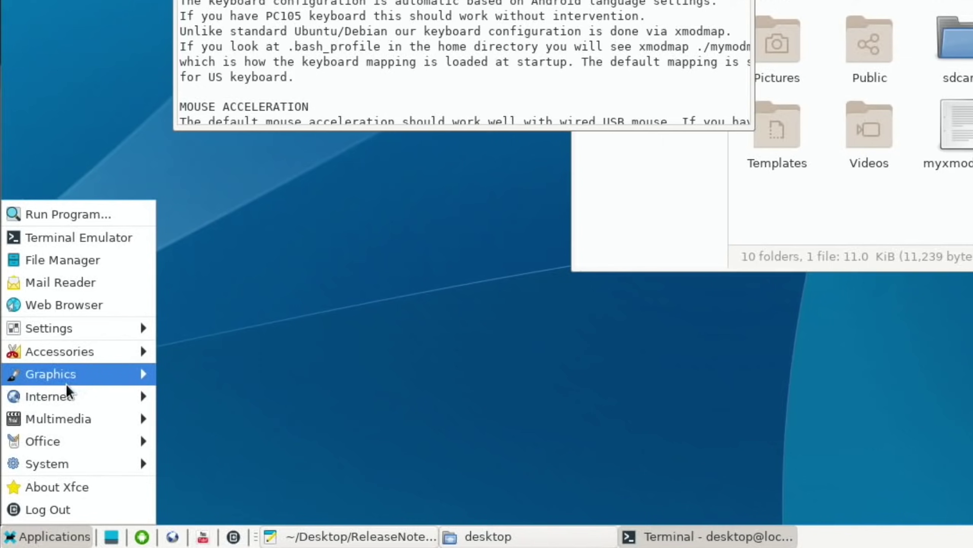
mouse_move(49, 411)
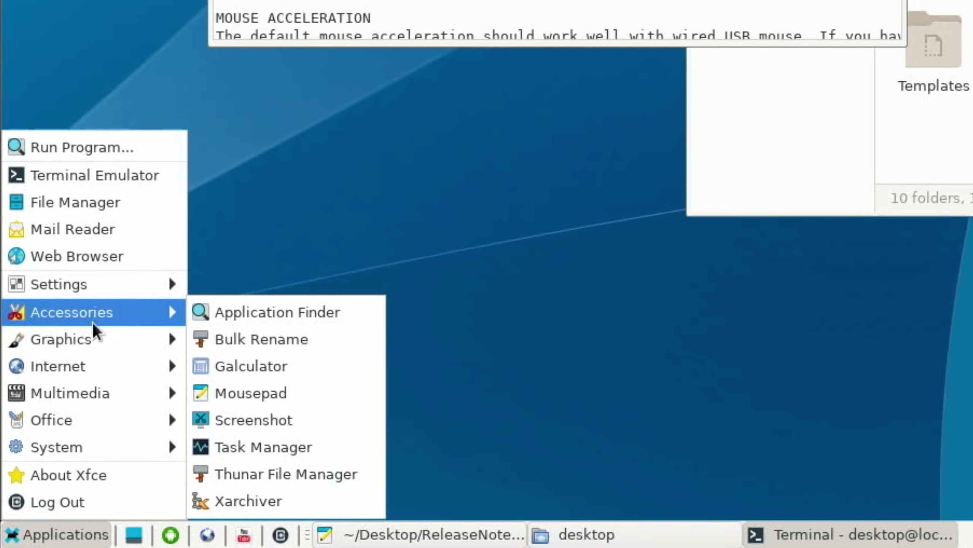
mouse_move(95, 330)
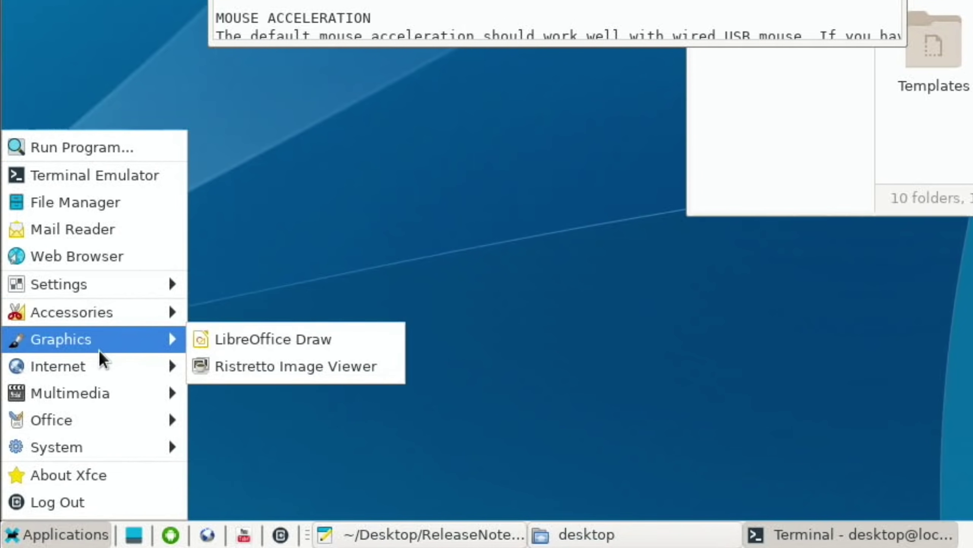
mouse_move(99, 361)
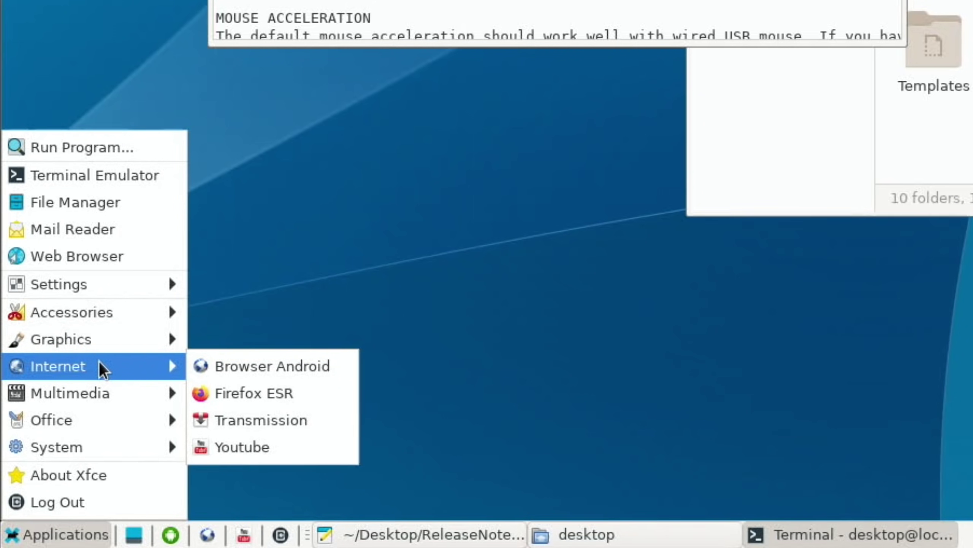
mouse_move(134, 392)
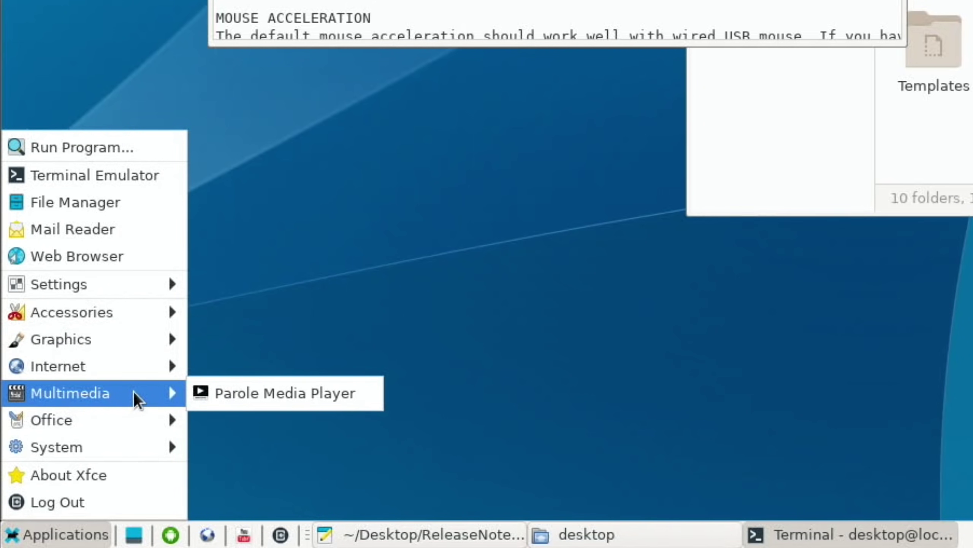
mouse_move(115, 420)
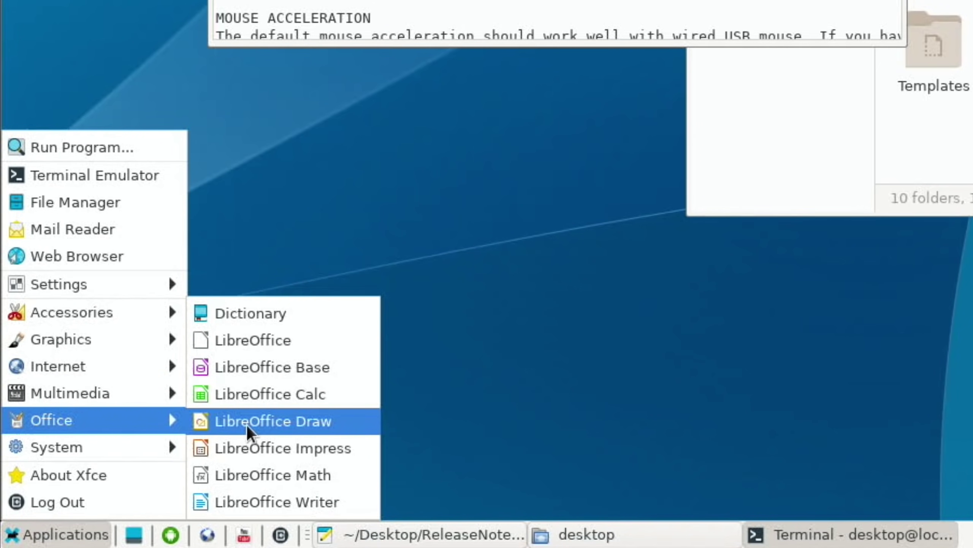
mouse_move(165, 457)
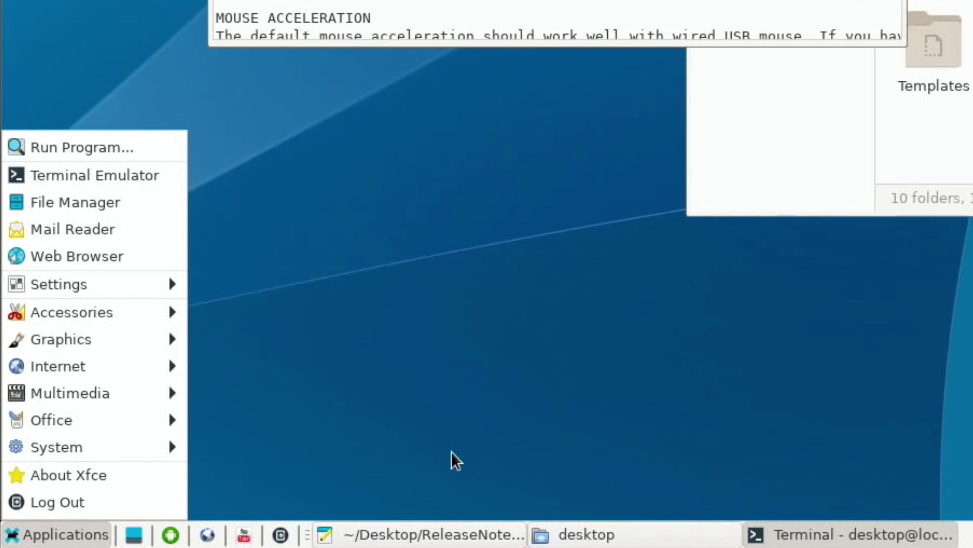
key(Escape)
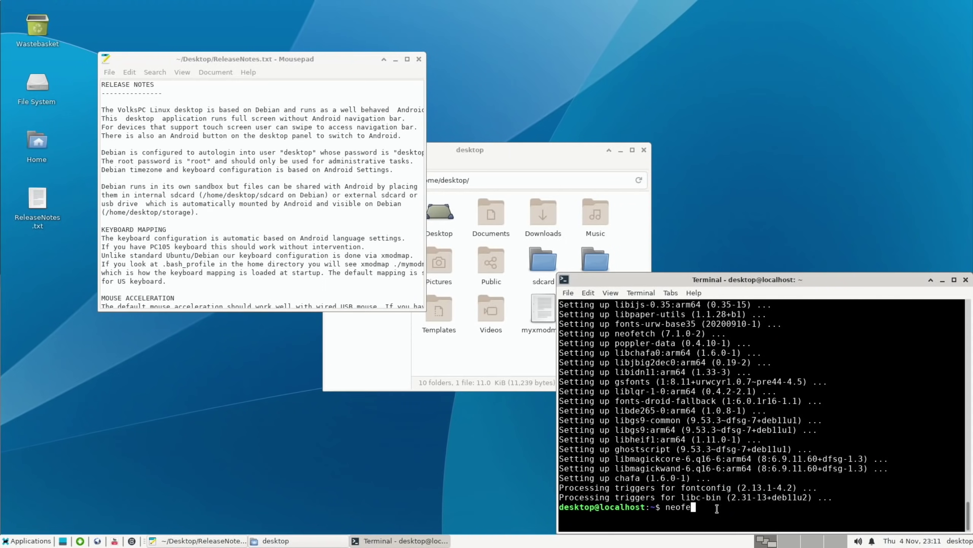
Run neofetch in the terminal to show the Debian system details
text(neofetch)
key(Return)
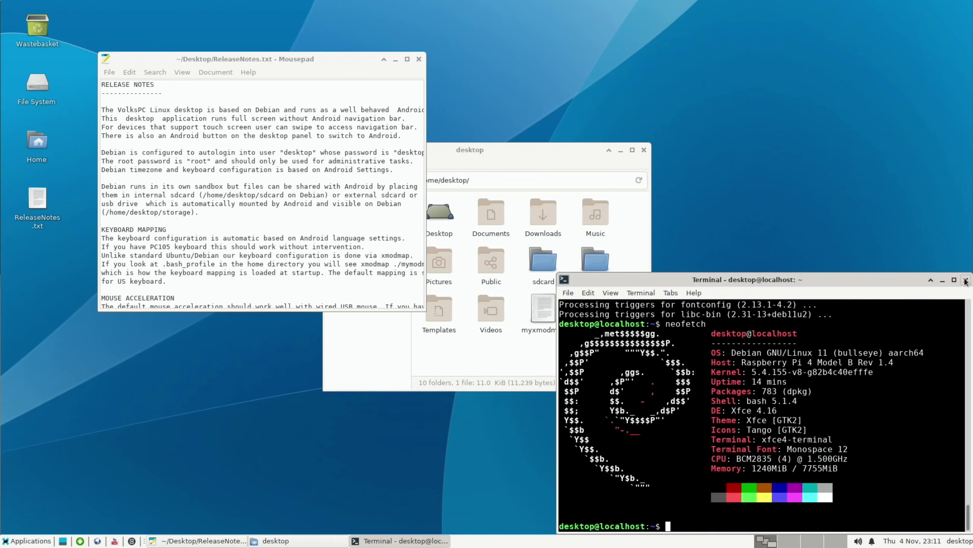
Close the terminal, the ReleaseNotes.txt editor and the desktop folder window
click(959, 61)
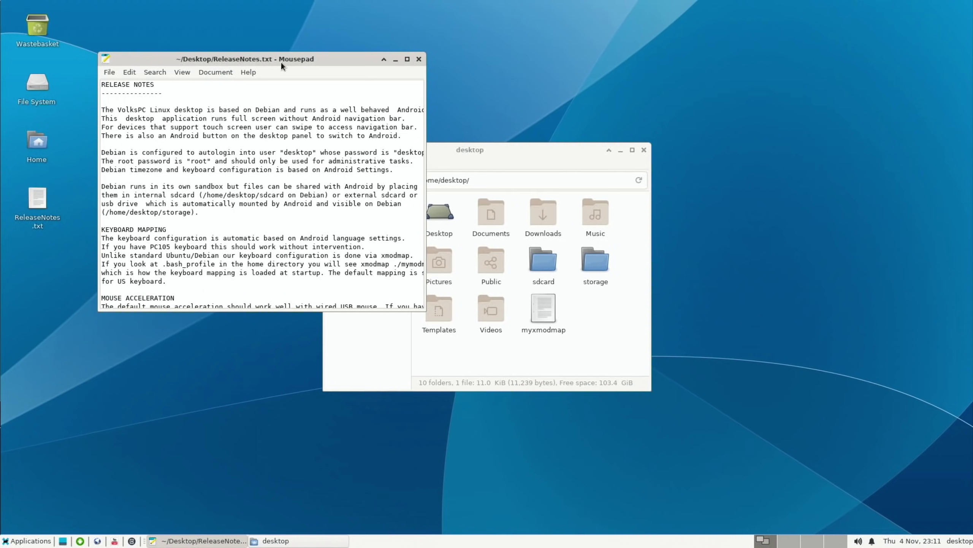
click(416, 60)
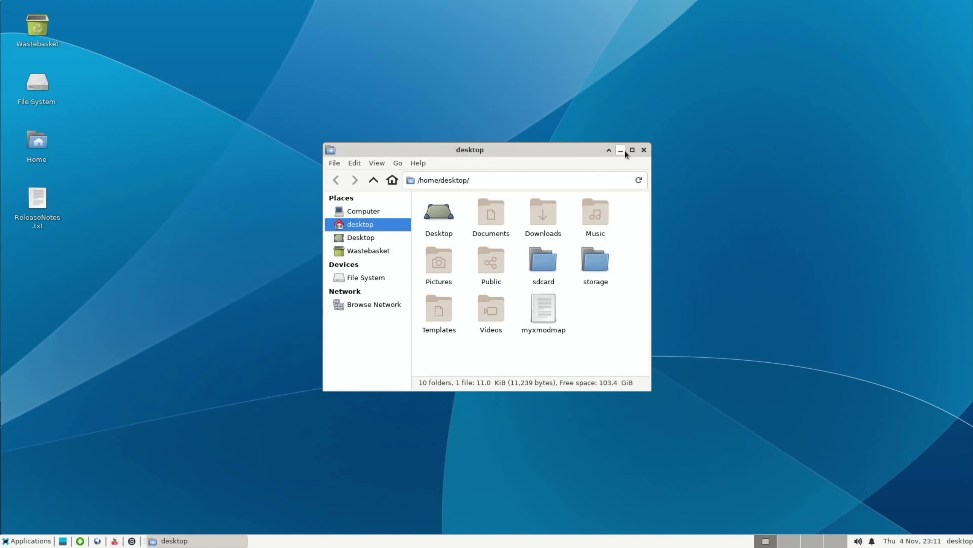
click(643, 150)
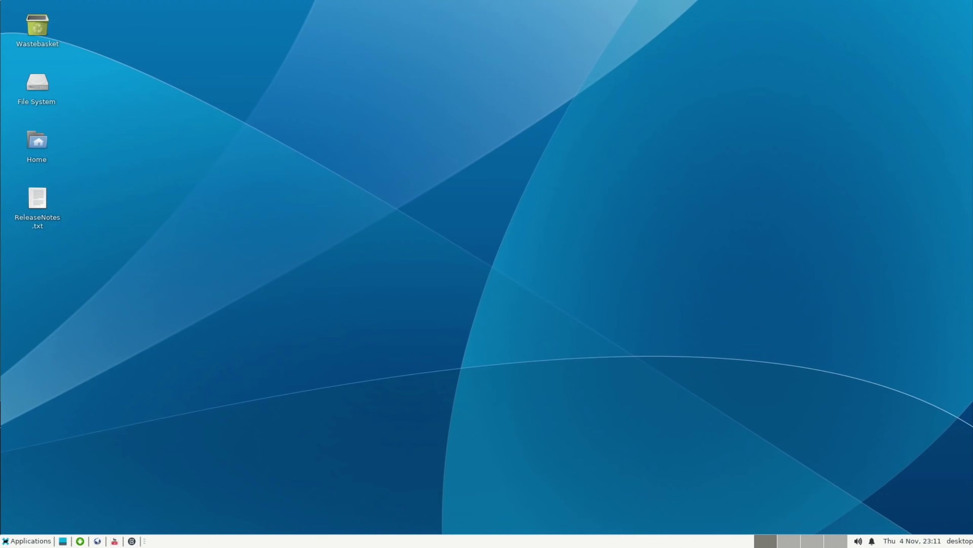
Leave the Linux desktop through its log-out dialog to go back to the Android home screen
click(21, 542)
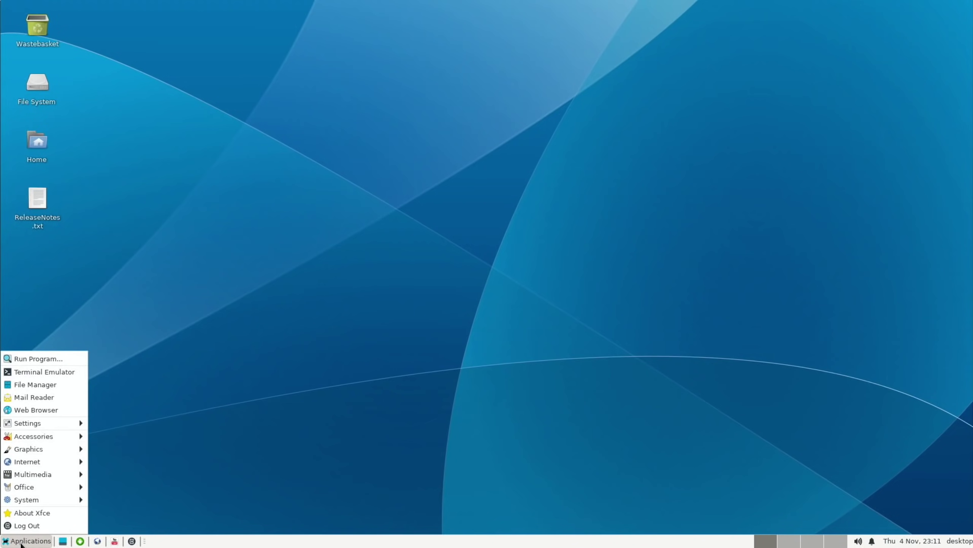
click(25, 525)
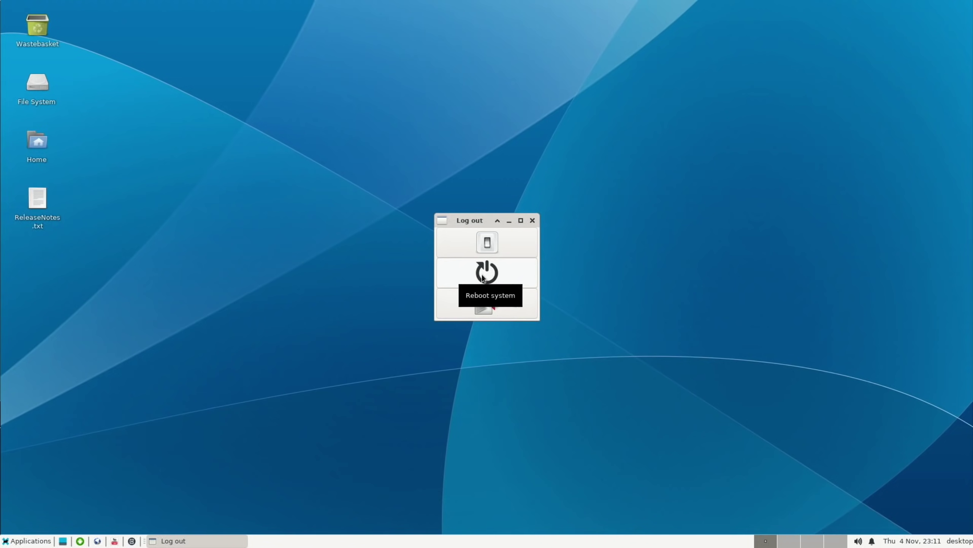
click(489, 247)
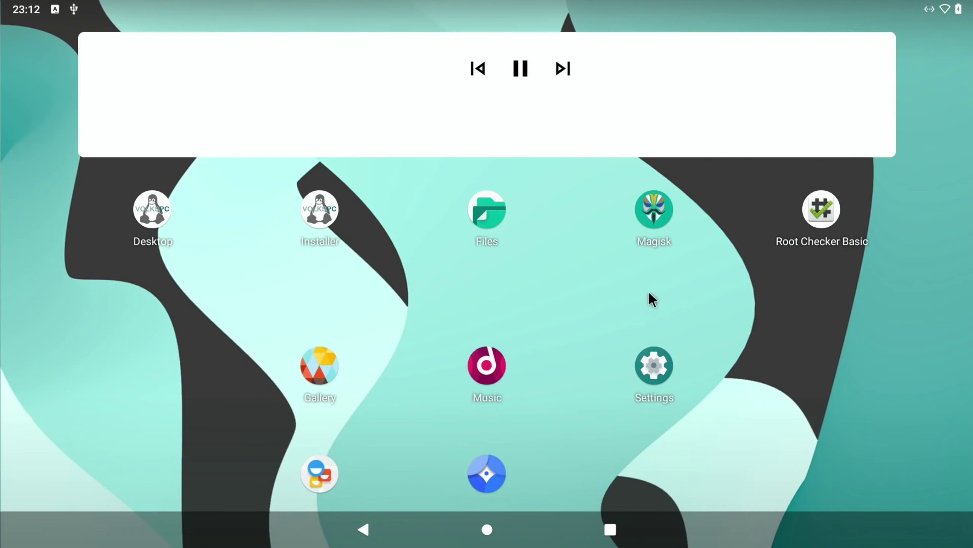
Open the Android Files app to view the Raspberry Pi 4 folders, and return to the home screen
click(492, 224)
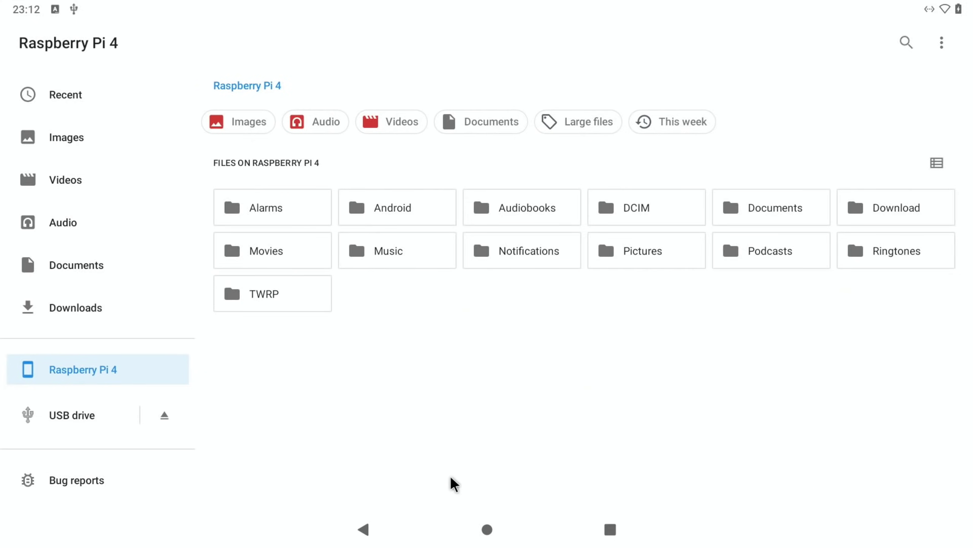
click(487, 529)
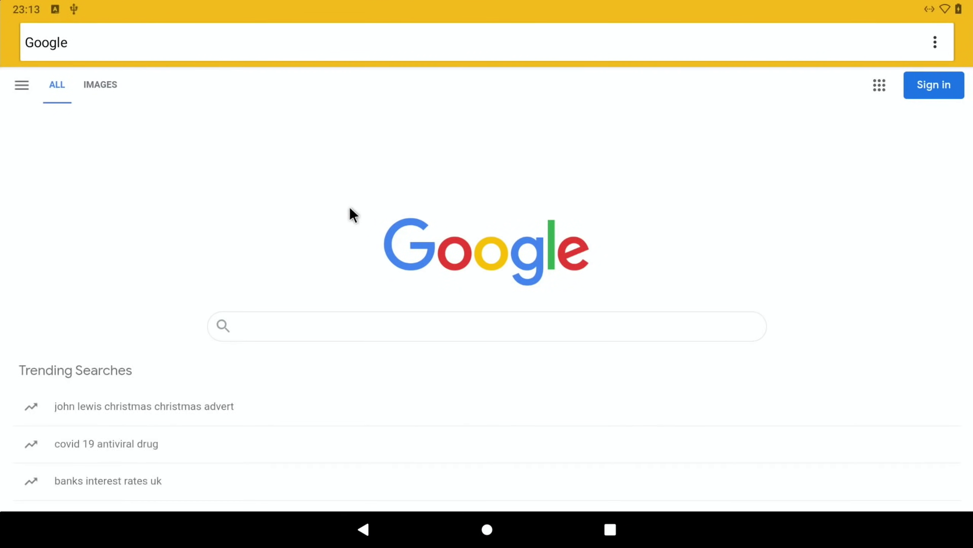
Find KonstaKANG's Raspberry Pi 4 page through Google and open its LineageOS 19.0 (Android 12) build page, closing the ad
click(288, 336)
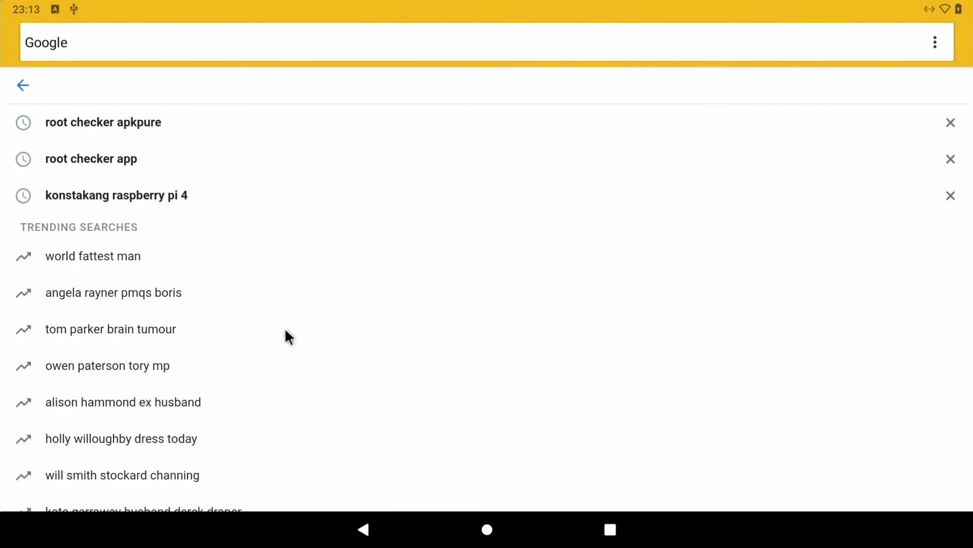
text(konsta)
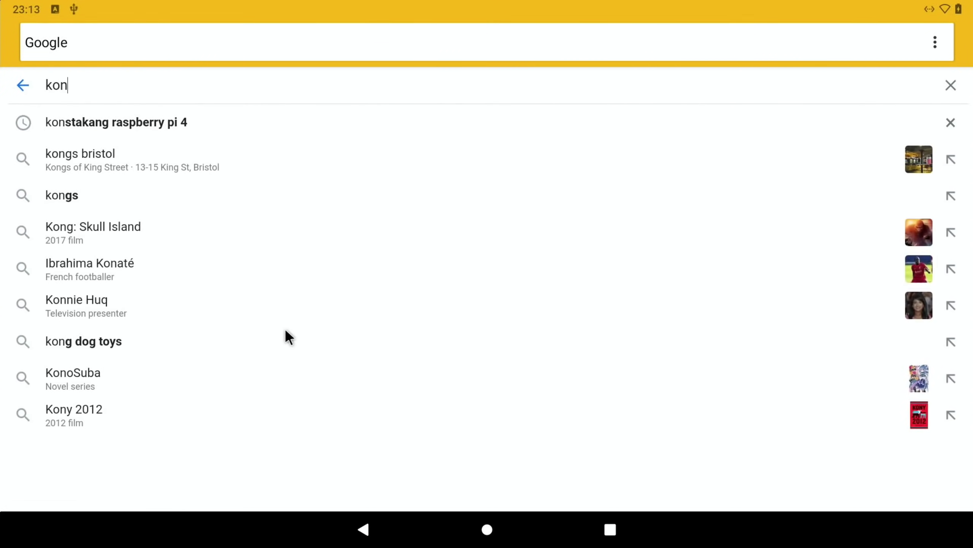
text(ka)
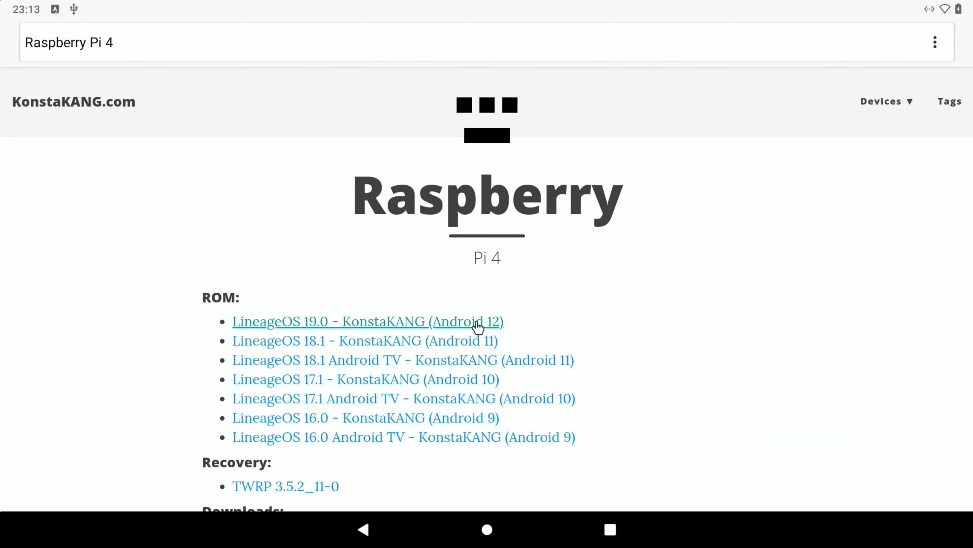
click(475, 324)
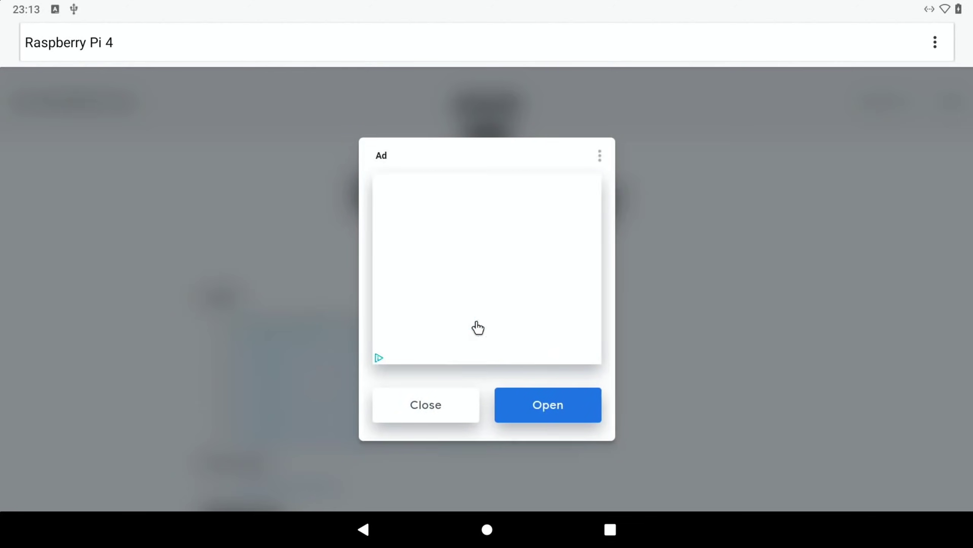
click(432, 401)
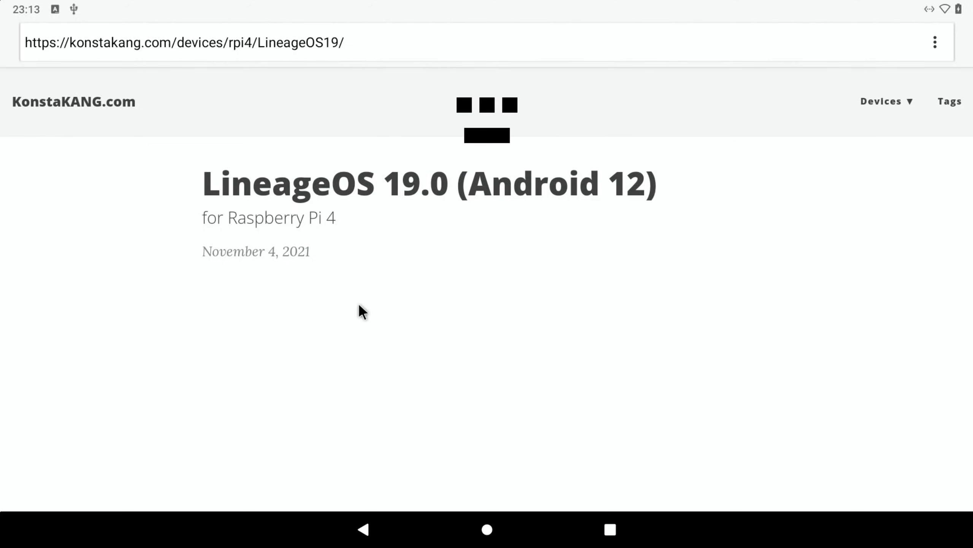
Read the LineageOS 19.0 page from its introduction through the installation notes and the FAQ on root access, display, storage and power button
scroll(420, 257, down, 5)
scroll(420, 260, down, 8)
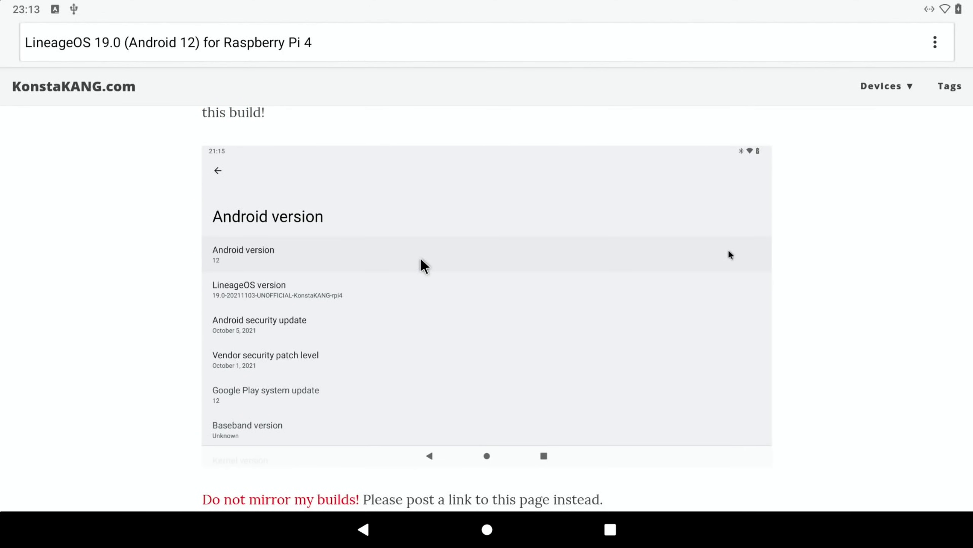
scroll(421, 260, down, 10)
scroll(422, 260, down, 17)
scroll(422, 260, down, 5)
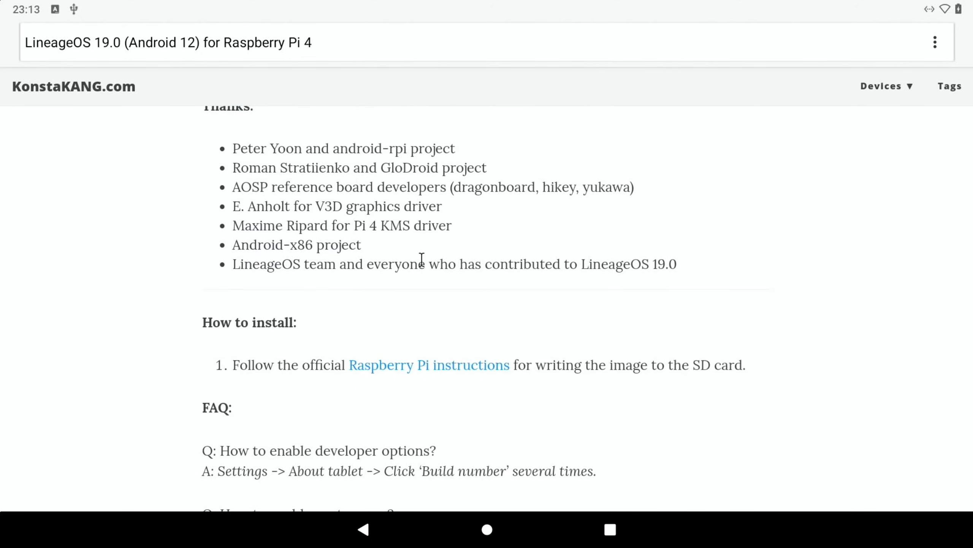
scroll(421, 260, down, 9)
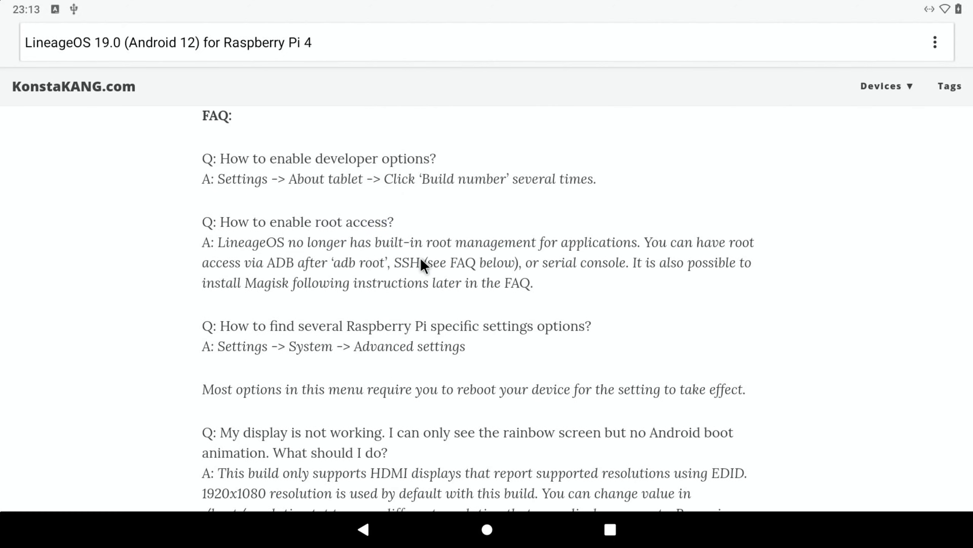
scroll(421, 260, down, 6)
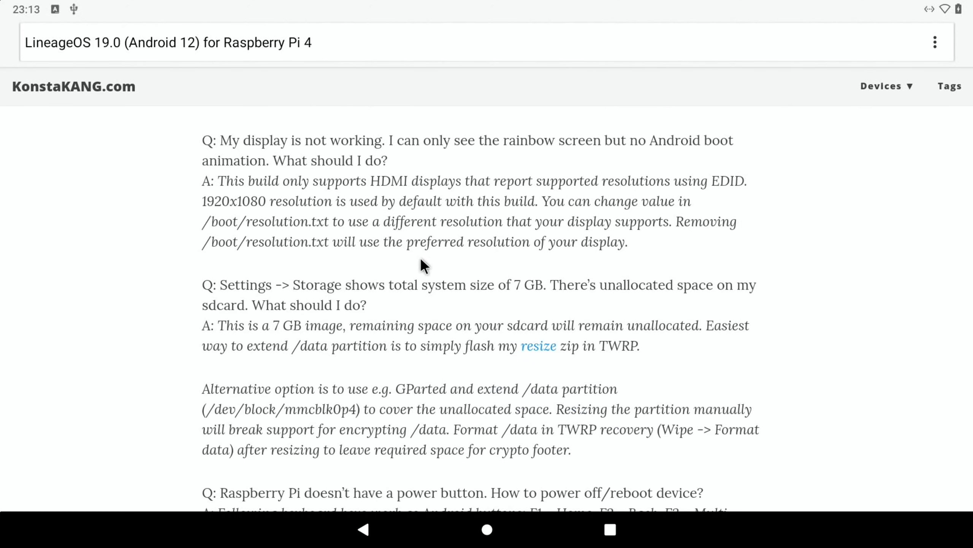
scroll(421, 265, down, 13)
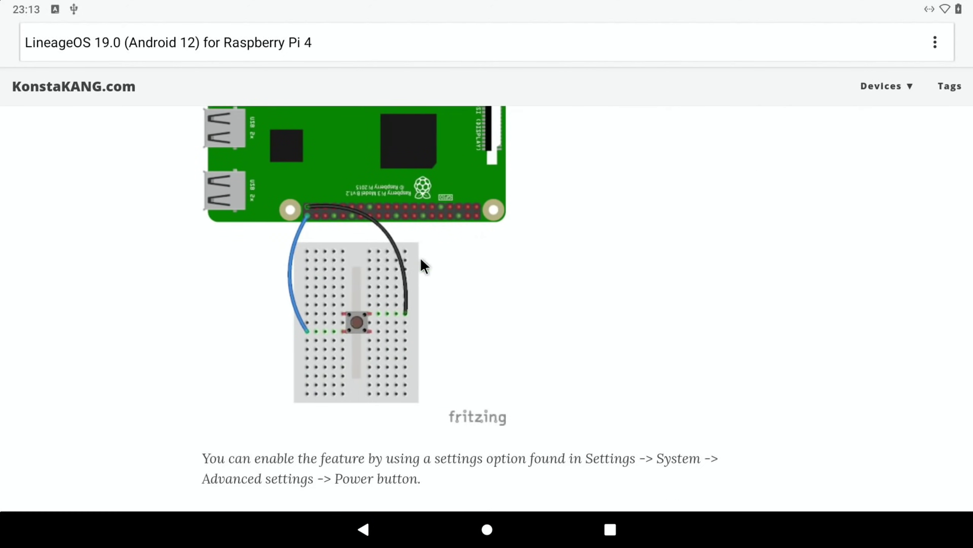
scroll(421, 260, down, 17)
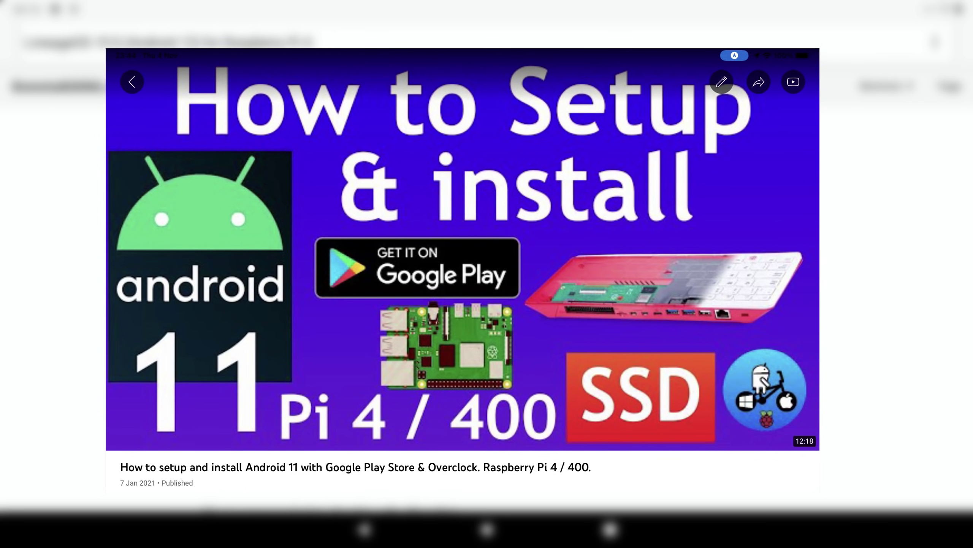
Read the FAQ answers on USB booting, TWRP recovery, installing Magisk and installing Google apps
scroll(422, 260, down, 8)
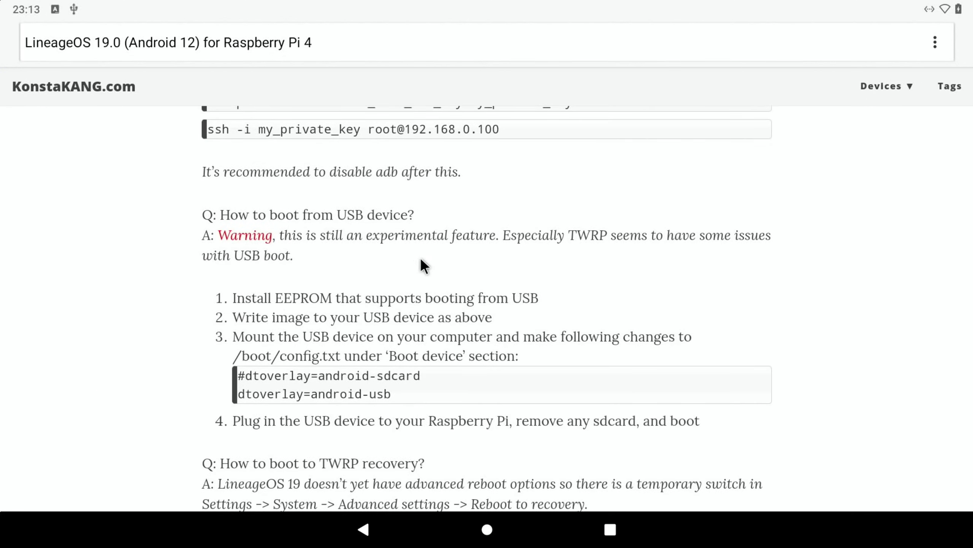
scroll(421, 260, down, 10)
scroll(422, 261, down, 8)
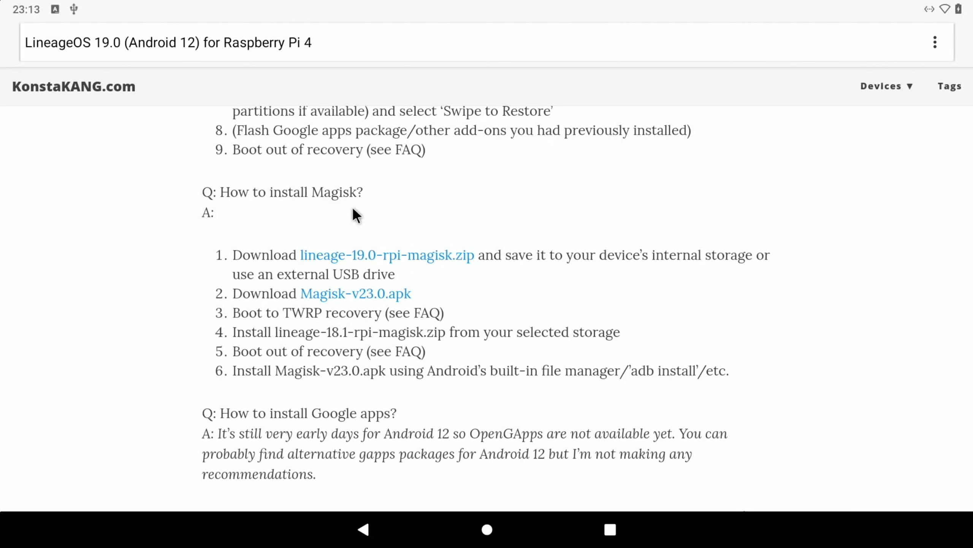
scroll(353, 209, down, 8)
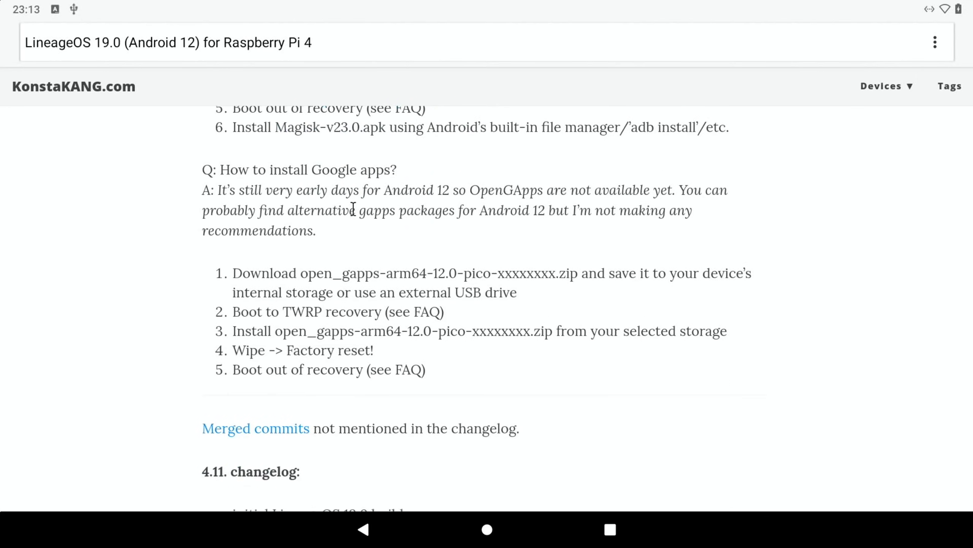
scroll(353, 206, down, 4)
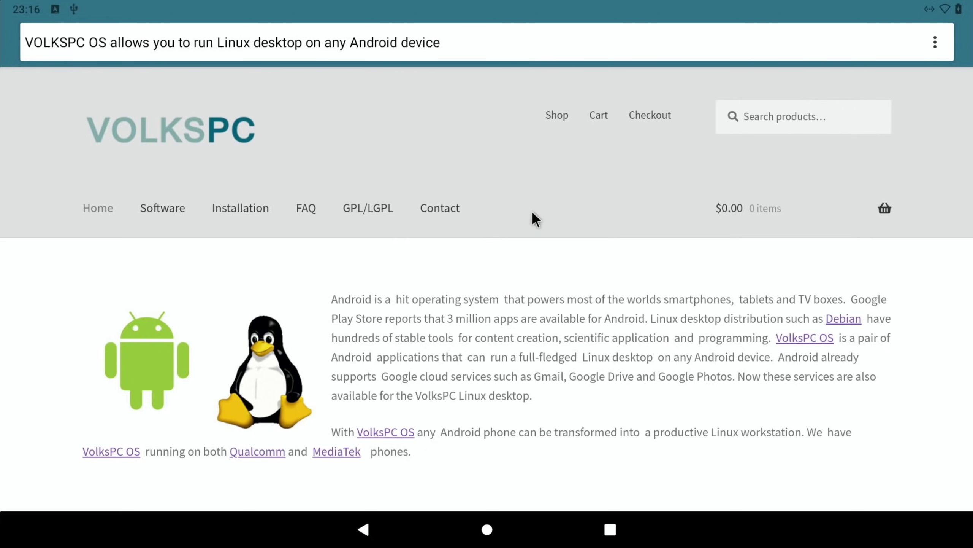
Examine the VolksPC home page's introduction and the section on the free distribution for Android
scroll(533, 213, down, 3)
scroll(532, 213, up, 3)
scroll(568, 202, down, 5)
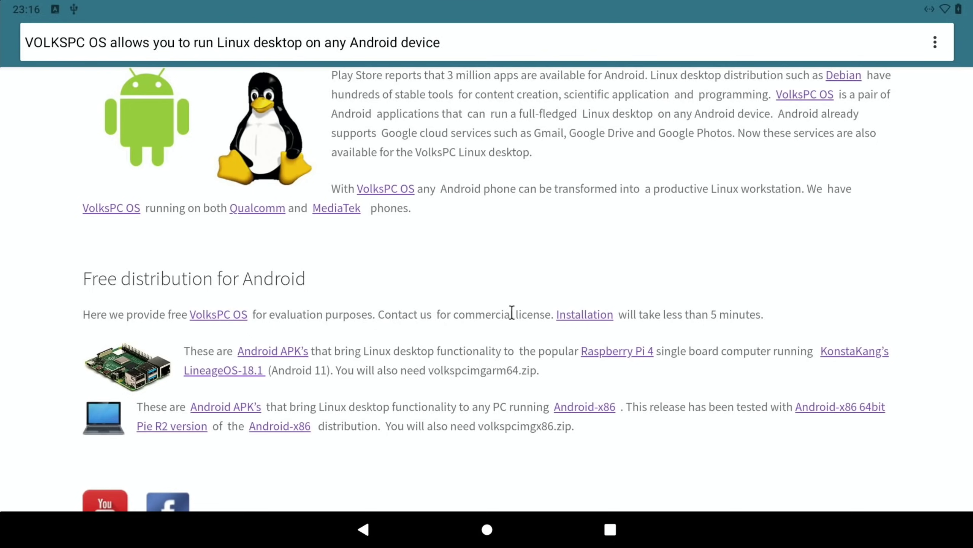
Look over the rest of the VolksPC home page below the free distribution section and return to its beginning
scroll(539, 313, down, 6)
scroll(539, 313, up, 11)
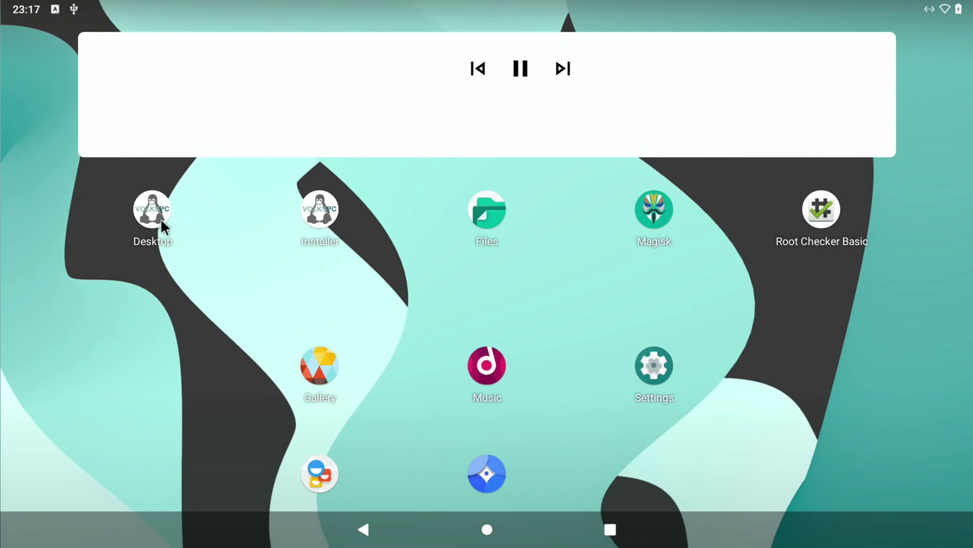
Log out of the VolksPC Debian desktop and close its leftover windows among Android's recent apps, returning to the home screen
click(161, 221)
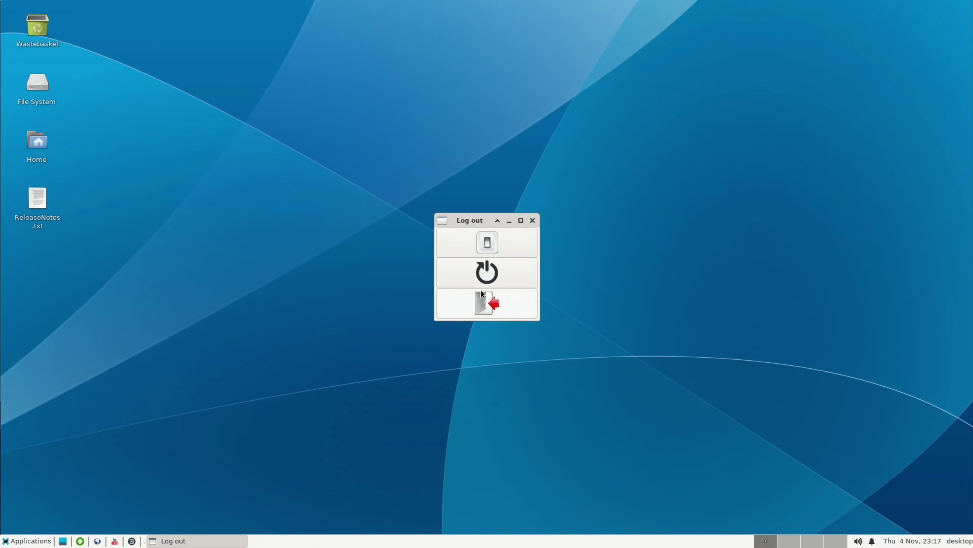
click(486, 302)
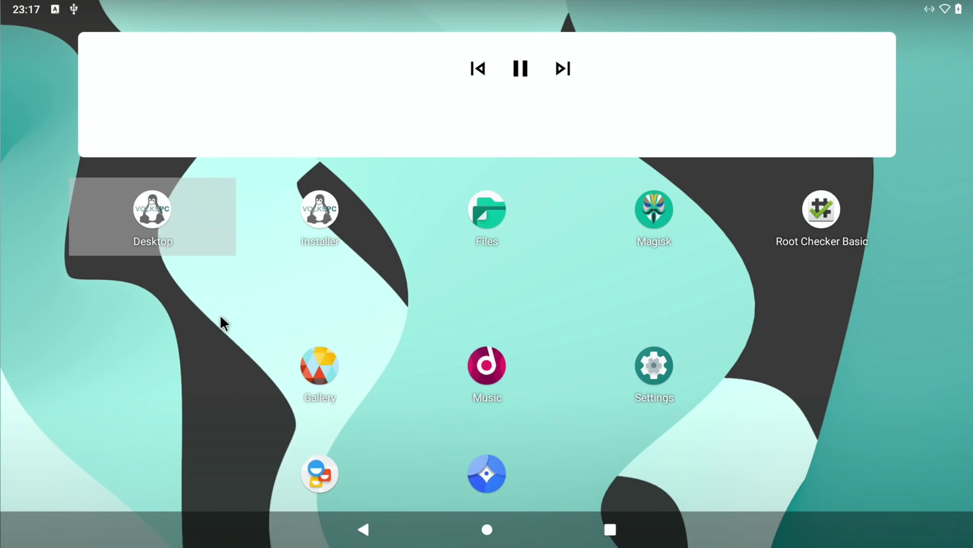
click(610, 529)
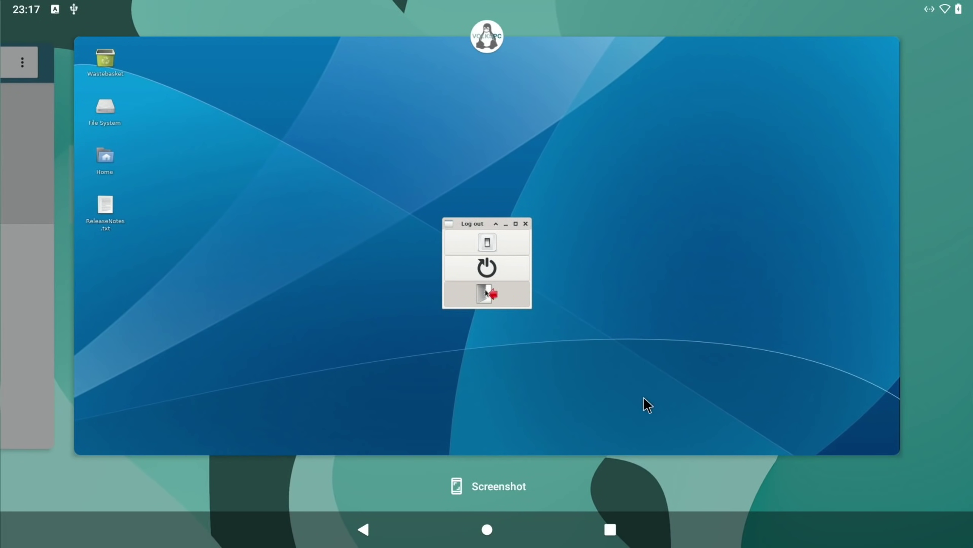
click(644, 420)
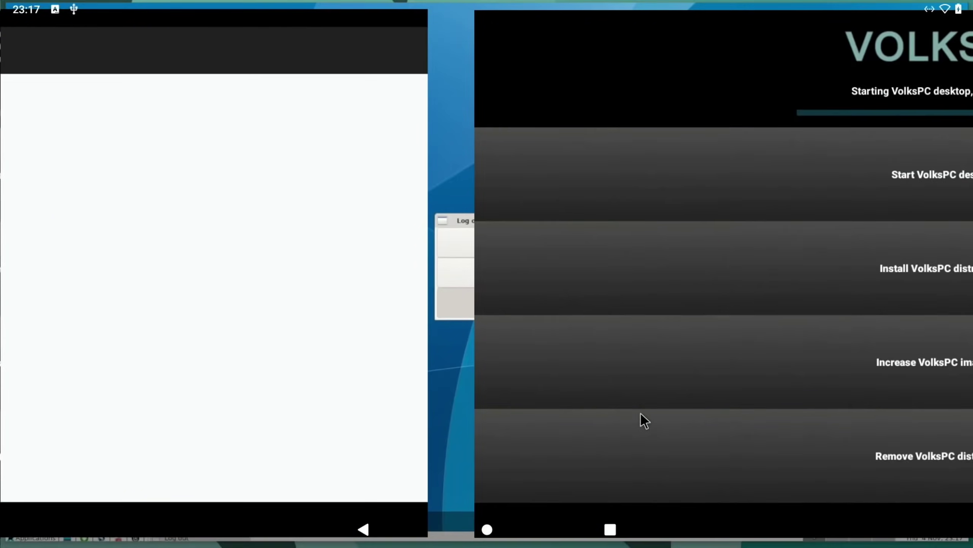
click(596, 517)
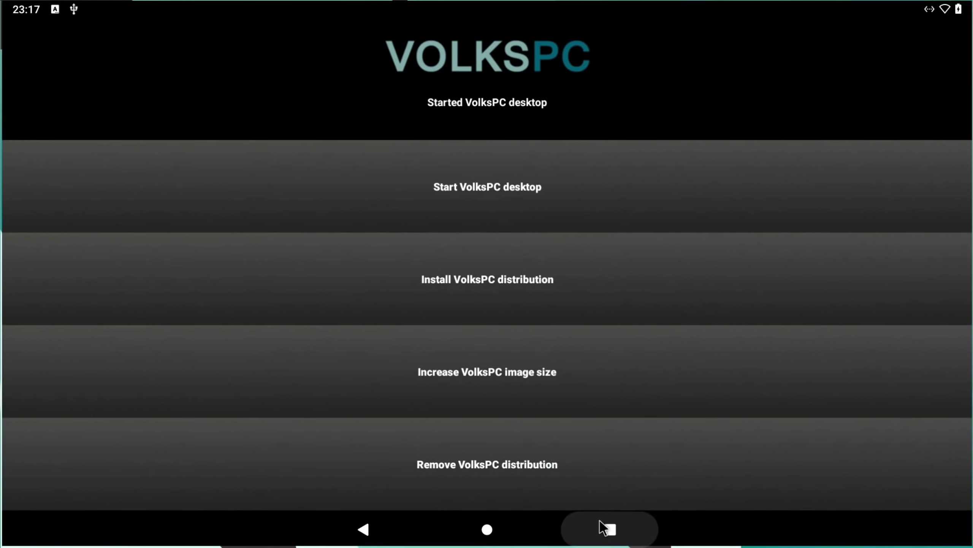
drag(296, 408, 324, 5)
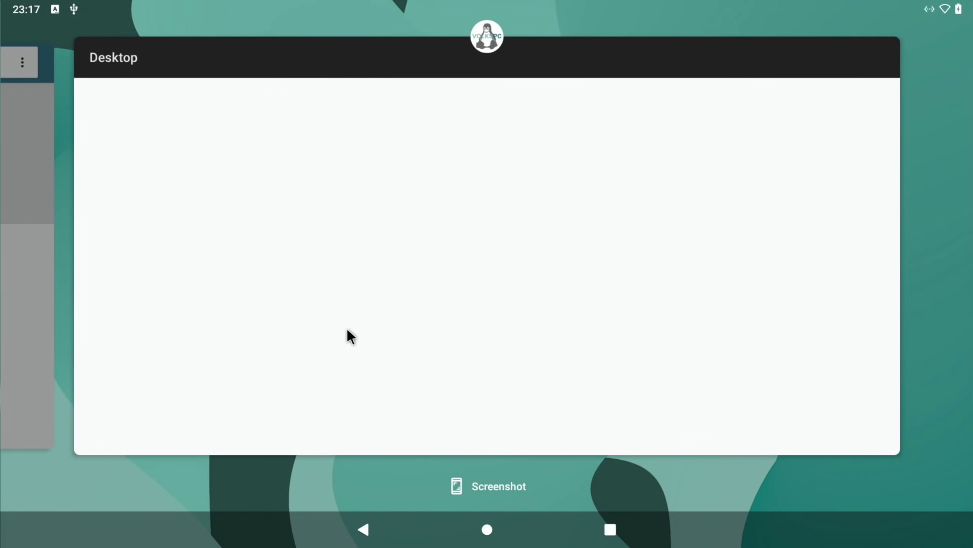
drag(344, 418, 383, 8)
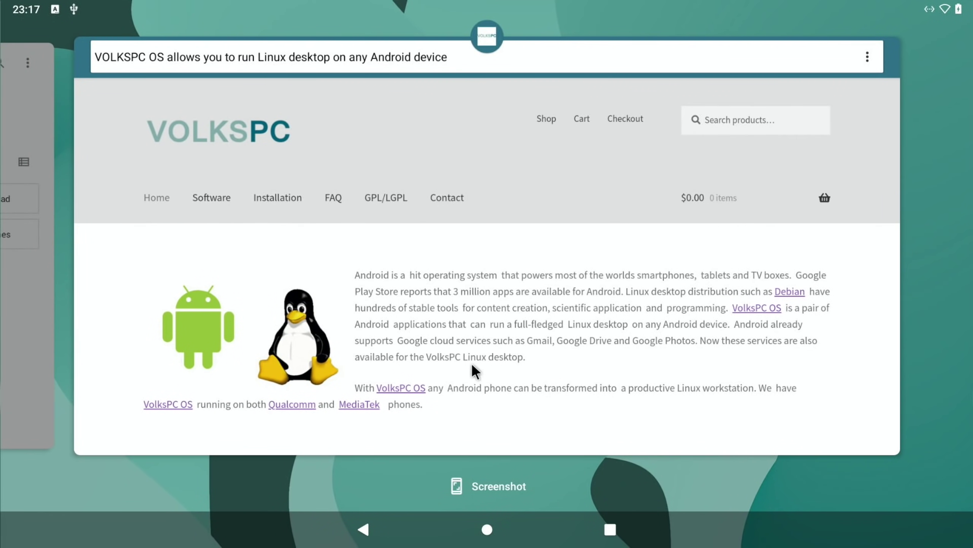
click(487, 530)
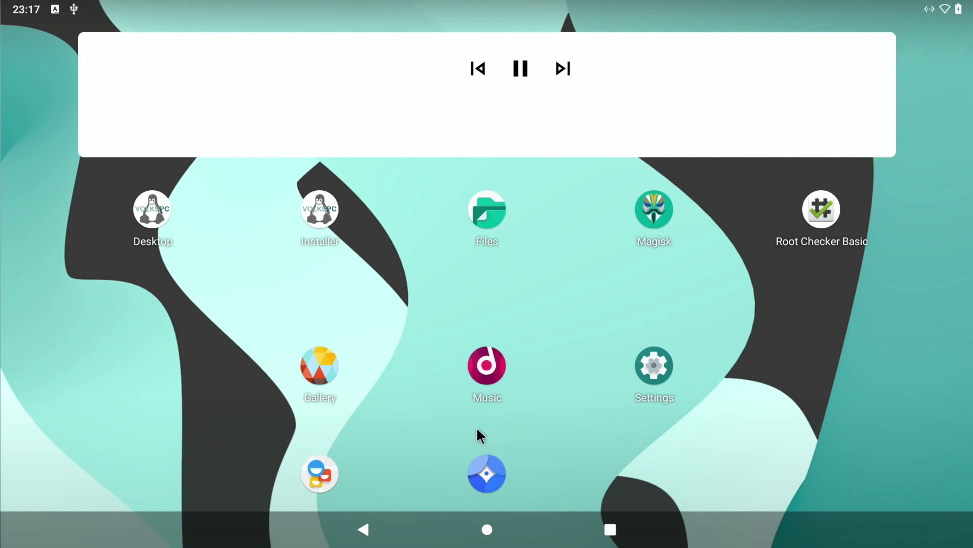
Try to start the VolksPC desktop again from its launcher screen without rebooting Android
click(154, 214)
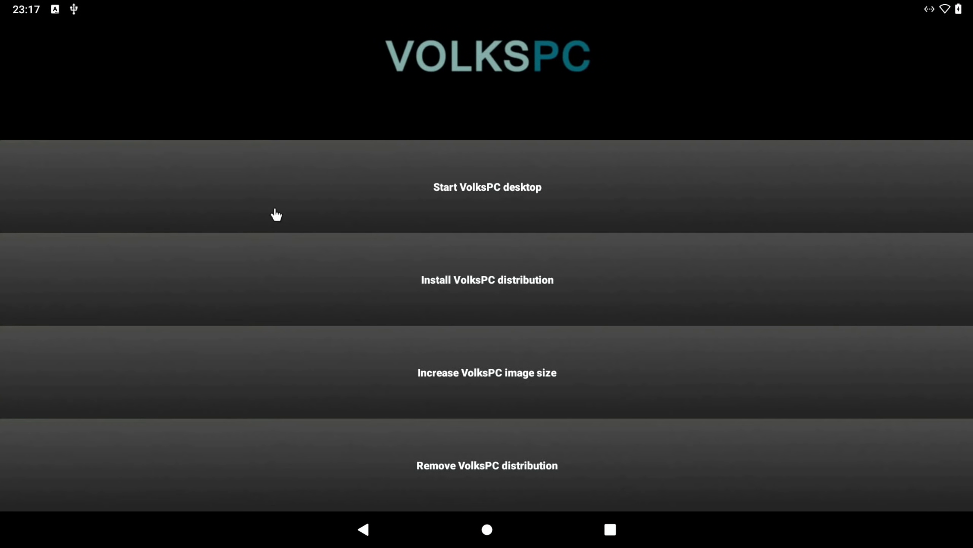
click(468, 194)
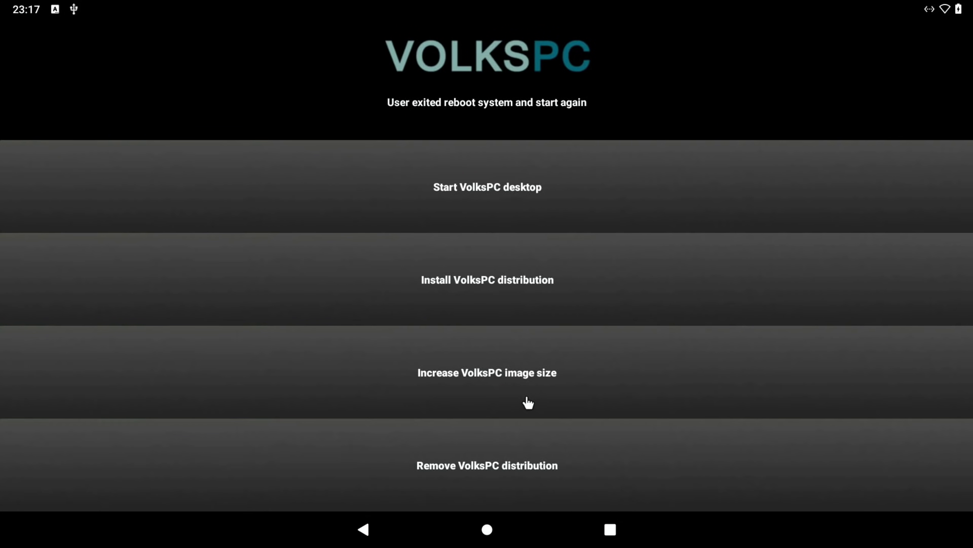
click(465, 199)
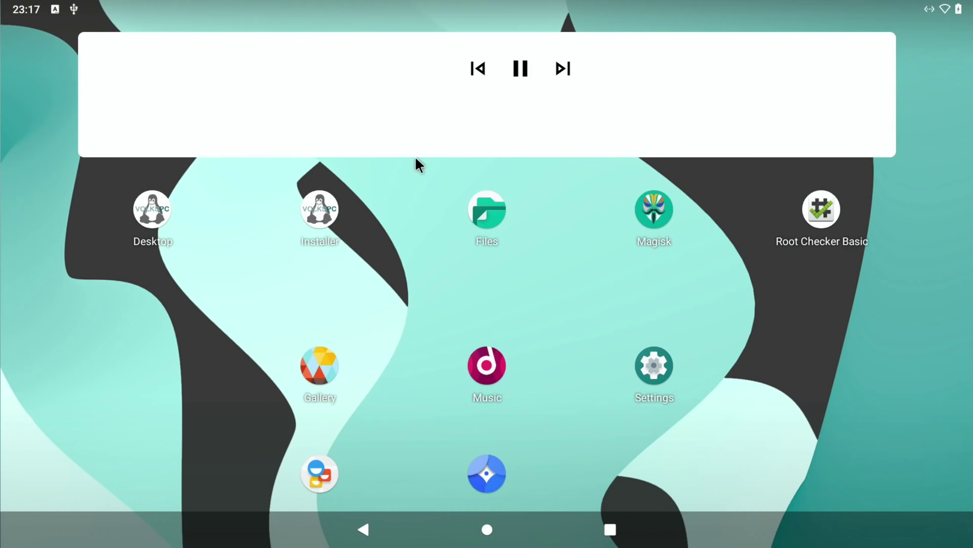
Restart the Android system through its power options
key(XF86PowerOff)
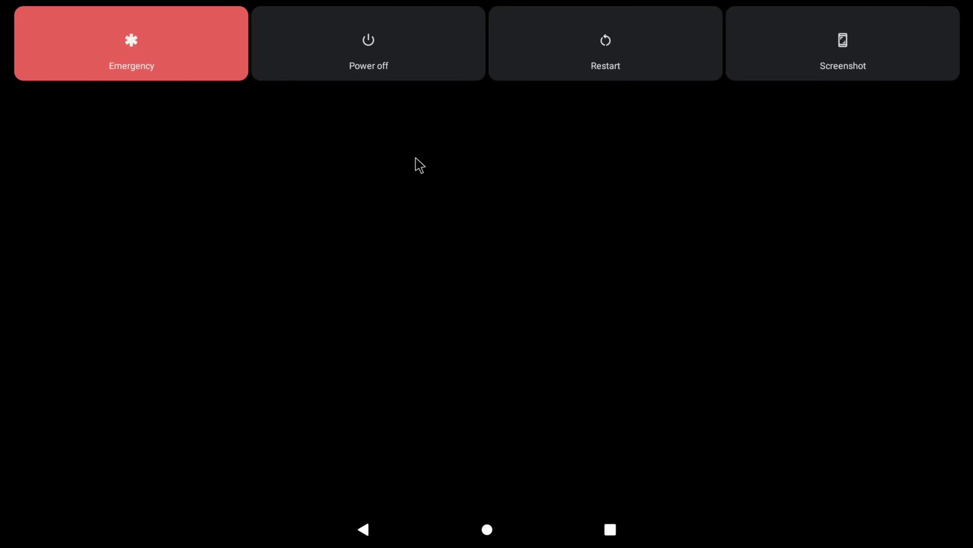
key(Right)
key(Right)
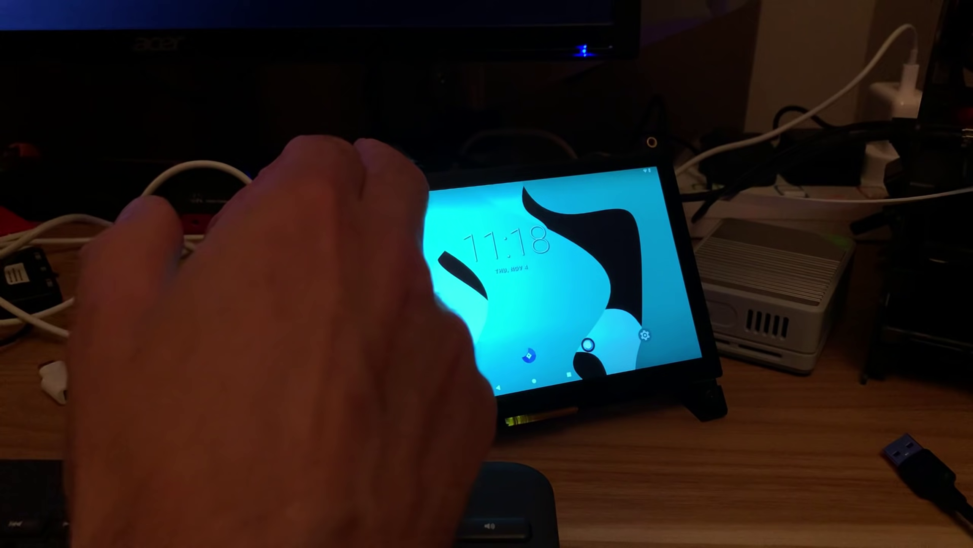
drag(380, 215, 353, 326)
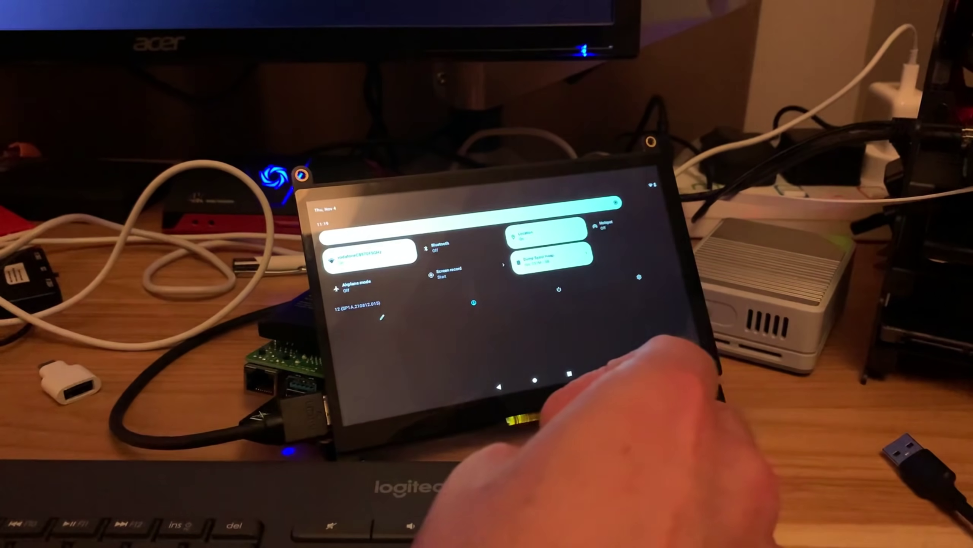
drag(383, 326, 423, 249)
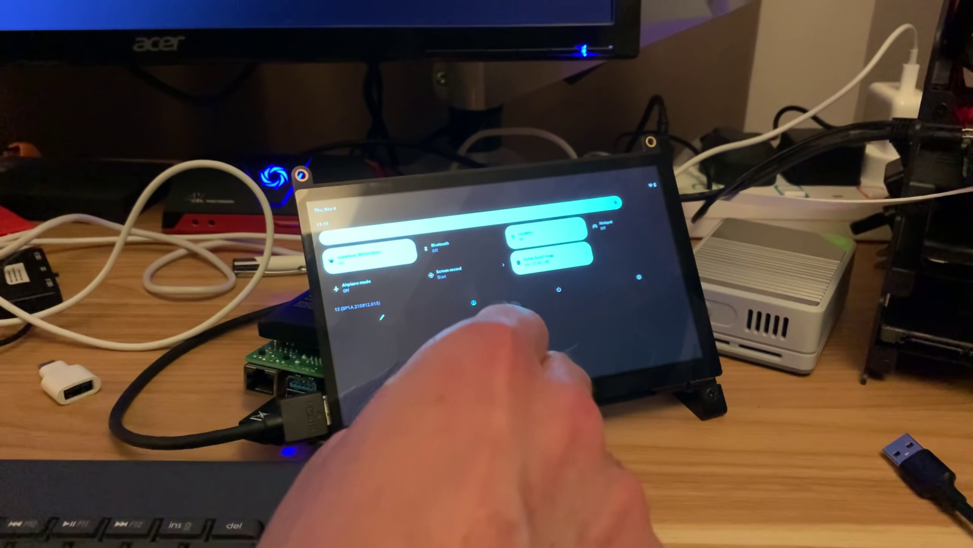
click(425, 315)
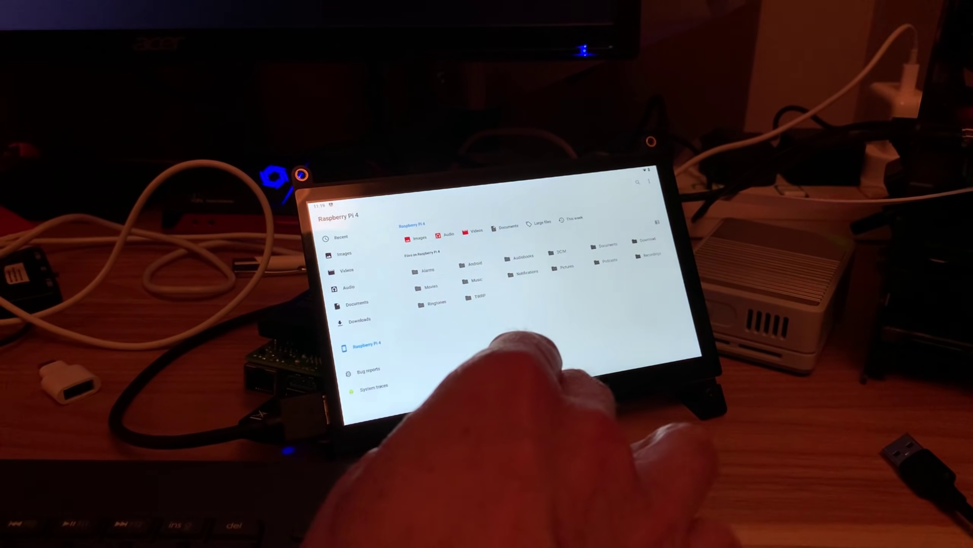
click(535, 380)
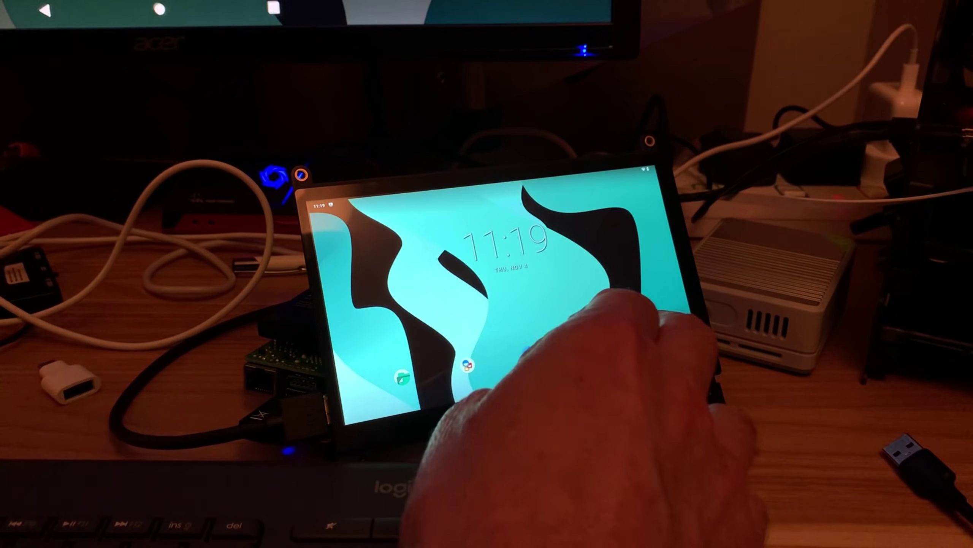
click(648, 324)
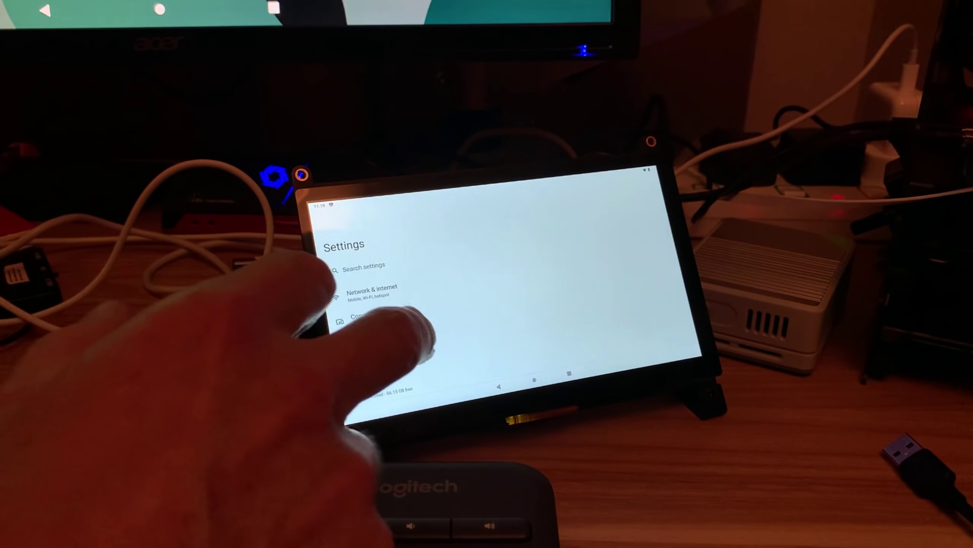
drag(401, 326, 383, 211)
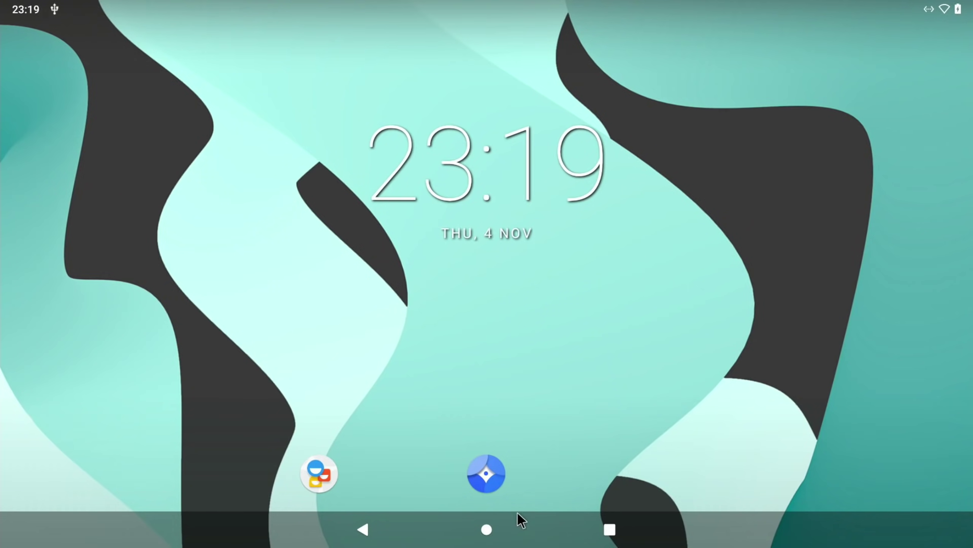
Start the VolksPC Debian desktop from Android and launch the Firefox browser in it
drag(533, 289, 549, 115)
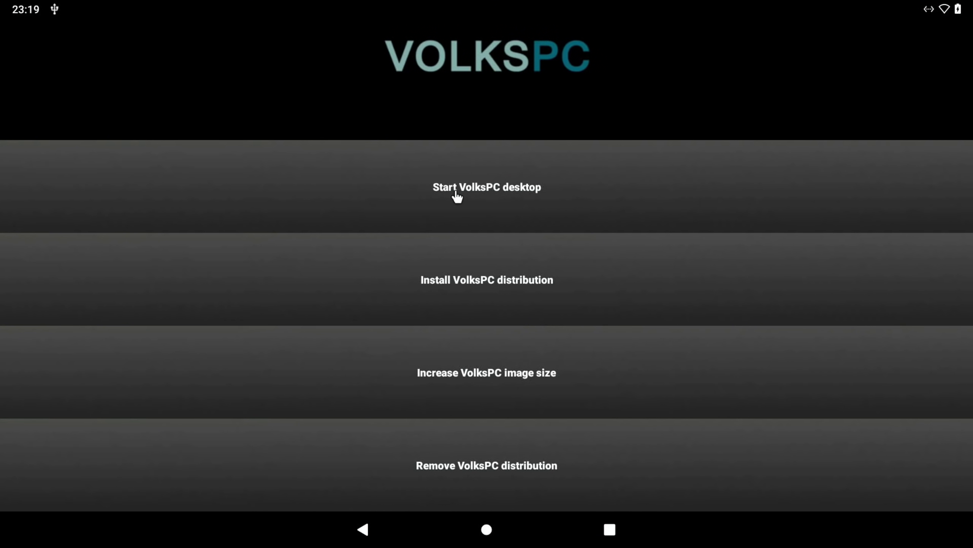
click(456, 191)
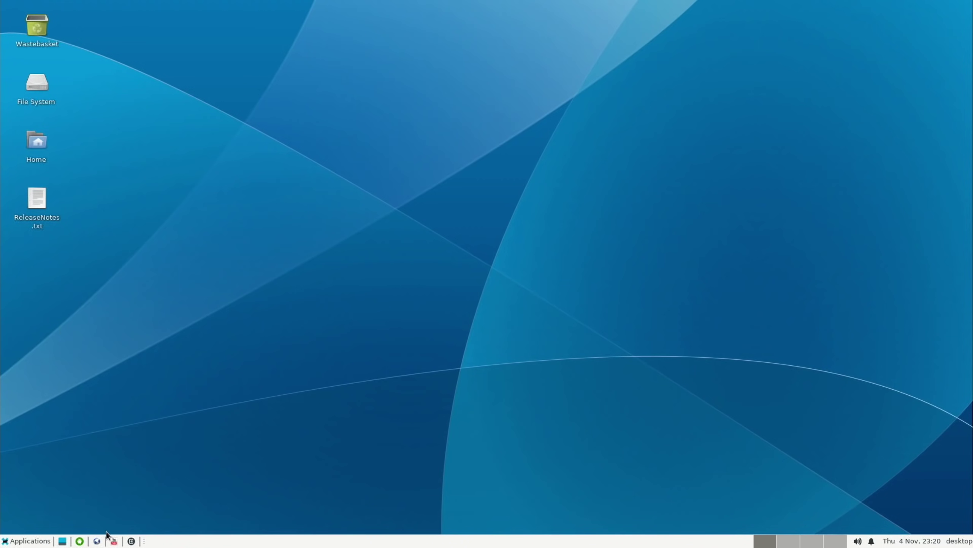
click(36, 542)
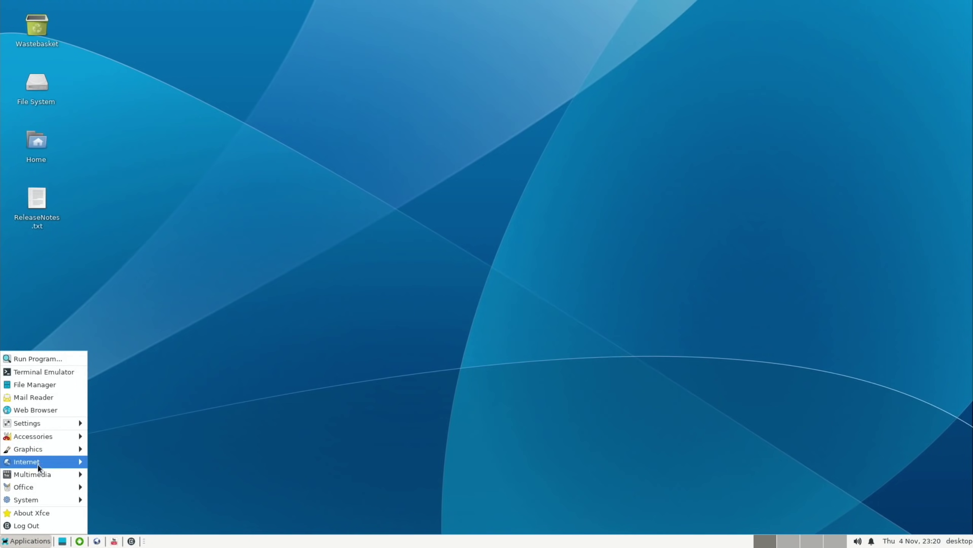
mouse_move(38, 461)
click(115, 474)
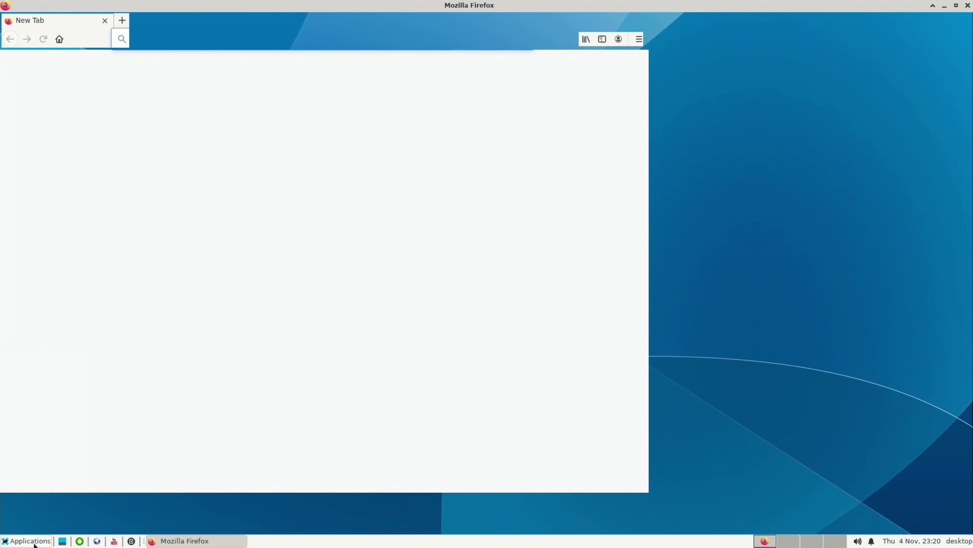
Open the Android web browser from the Debian desktop's Internet applications and switch back to Firefox on the desktop
click(34, 545)
mouse_move(33, 459)
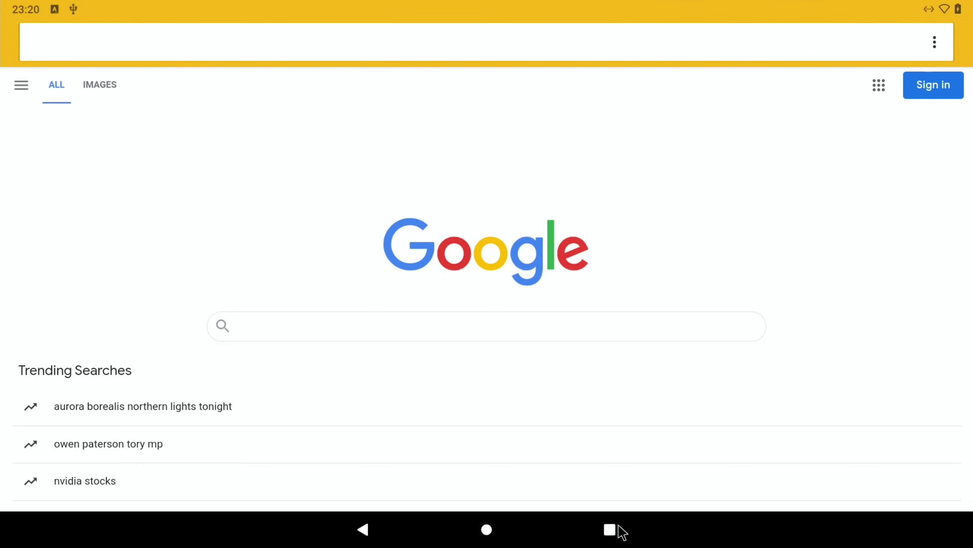
click(616, 530)
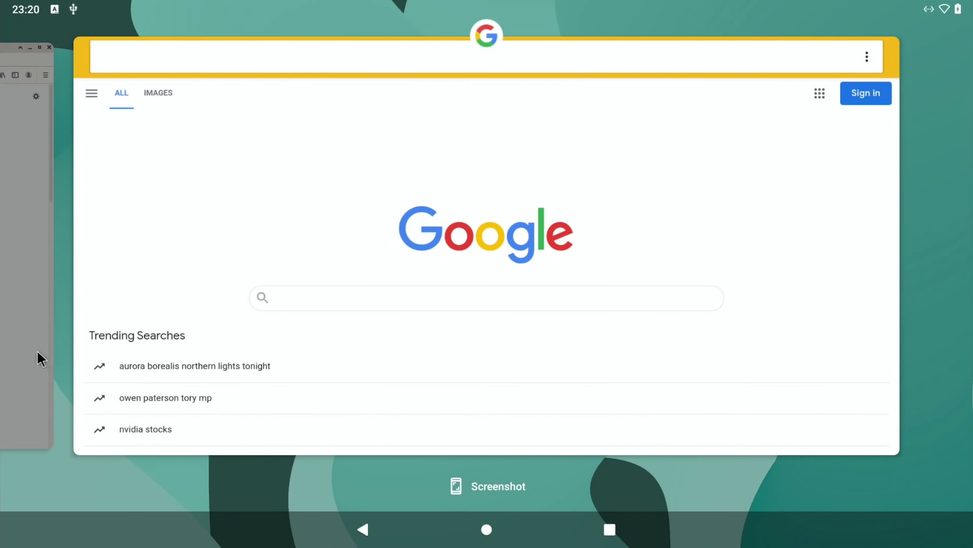
click(23, 350)
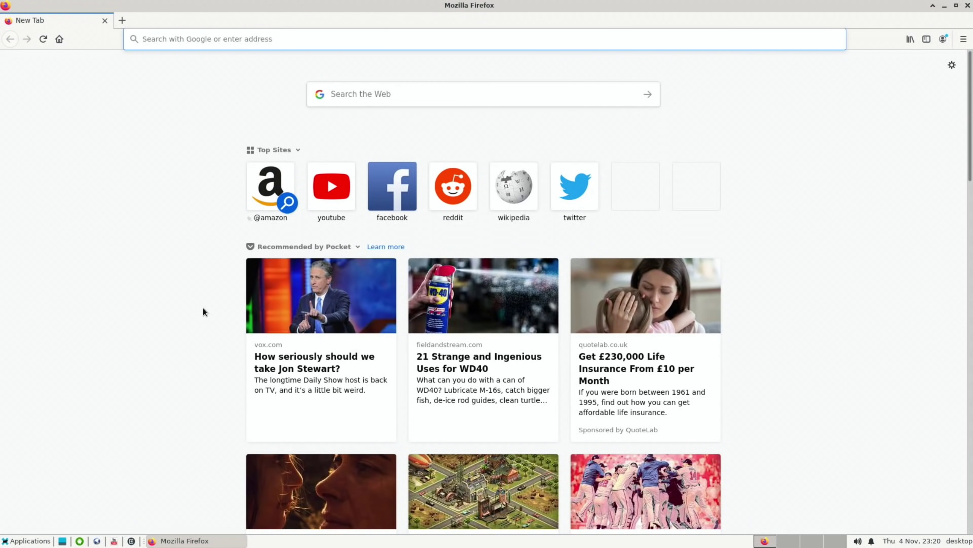